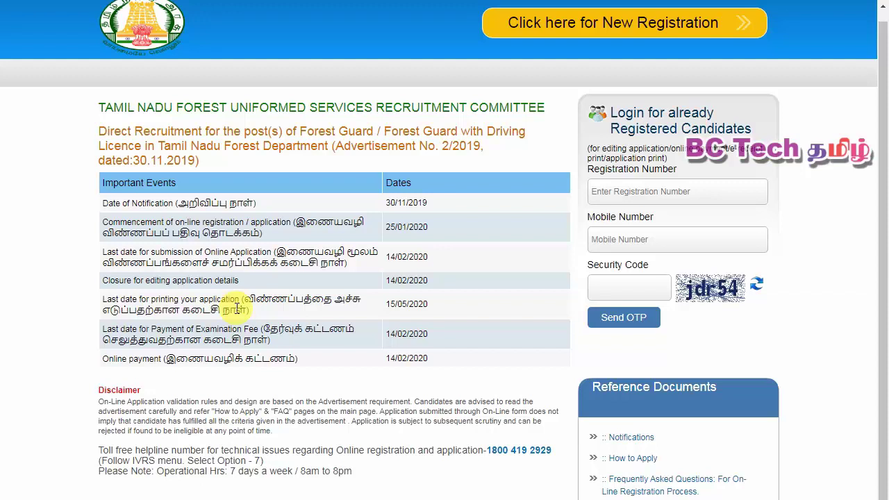
- Point out the important events table and the portal address, then bring up the new registration form
{"action": "left_click_drag", "start_coordinate": [103, 182], "coordinate": [469, 365]}
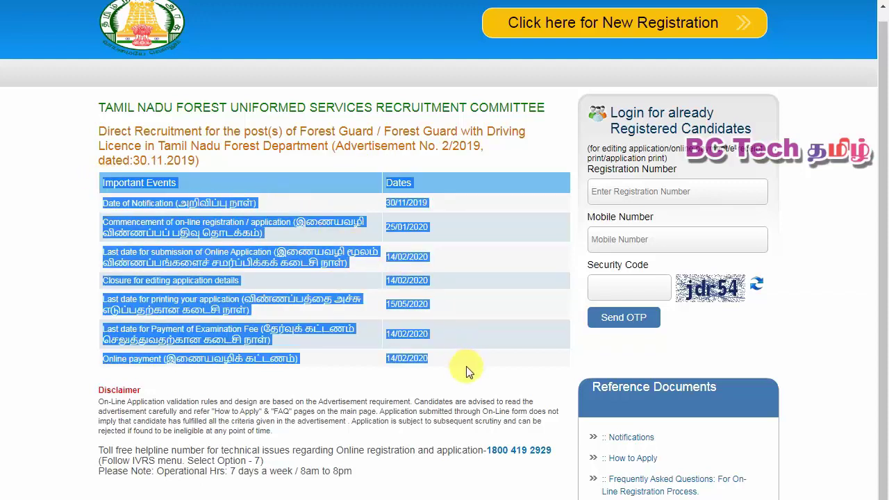
{"action": "left_click", "coordinate": [467, 372]}
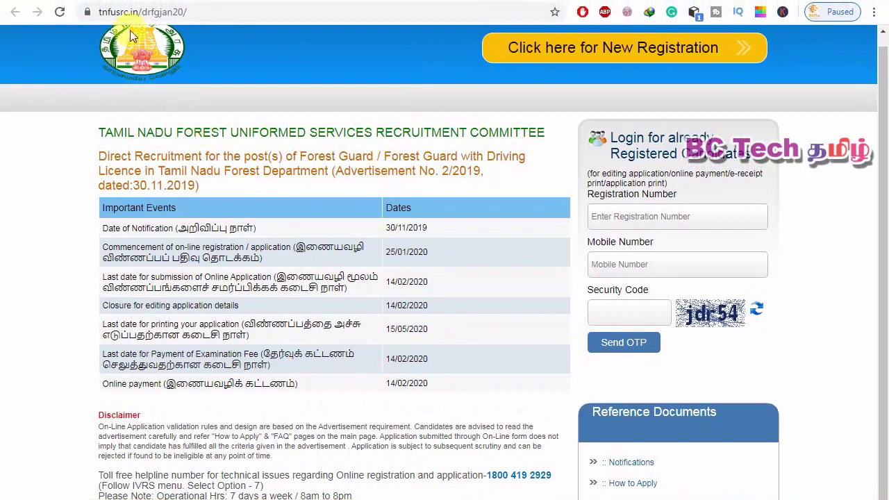
{"action": "left_click", "coordinate": [118, 12]}
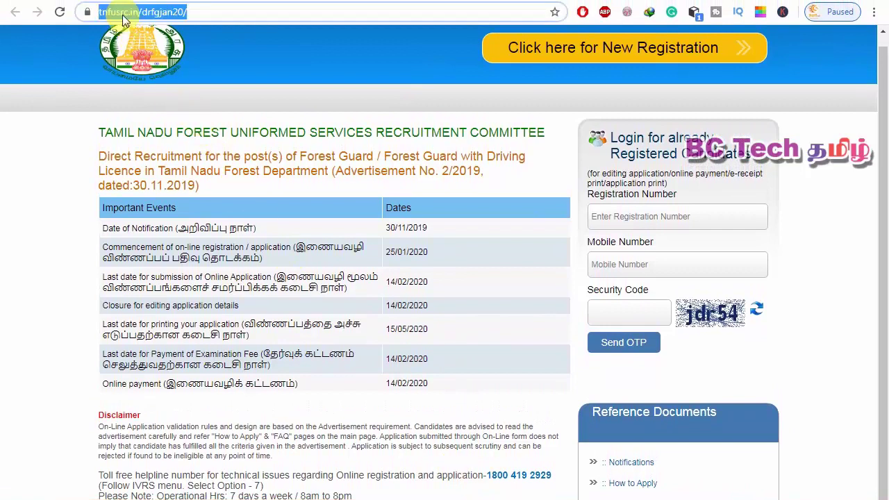
{"action": "left_click", "coordinate": [207, 12]}
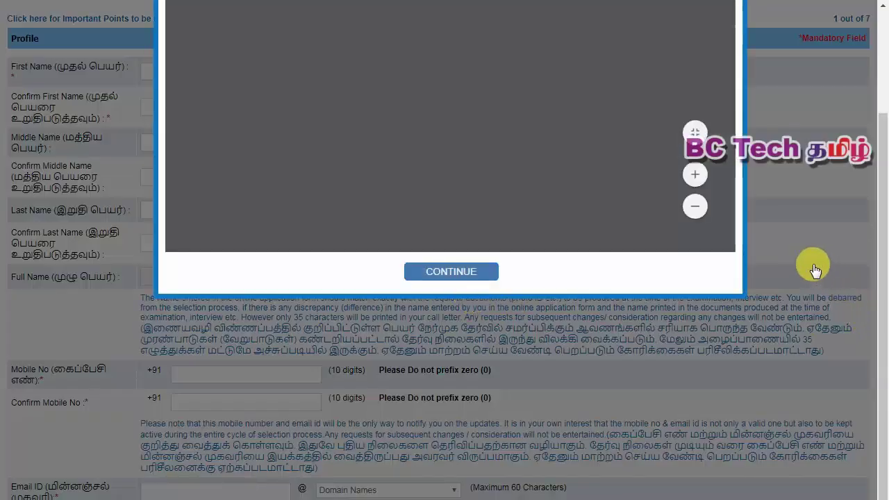
{"action": "scroll", "coordinate": [811, 273], "scroll_direction": "up", "scroll_amount": 2}
{"action": "scroll", "coordinate": [651, 323], "scroll_direction": "down", "scroll_amount": 1}
- Close the instructions pop-up with CONTINUE and scroll through the empty Profile form
{"action": "left_click", "coordinate": [485, 345]}
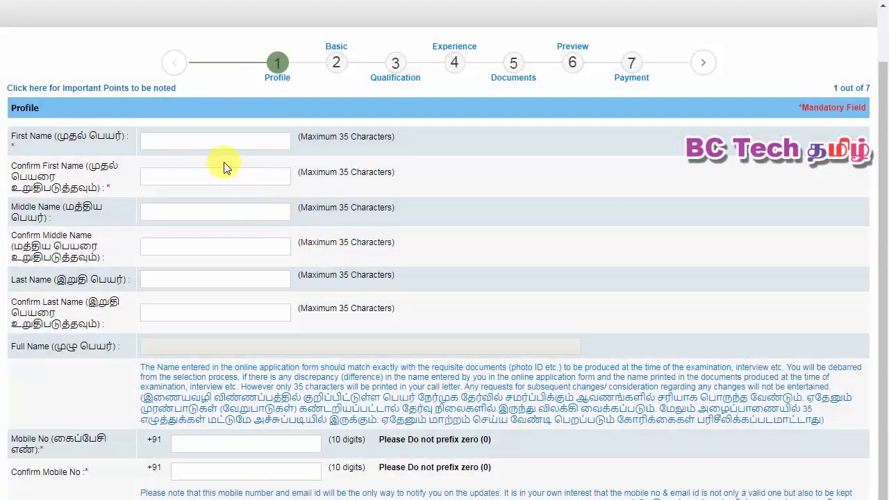
{"action": "scroll", "coordinate": [223, 166], "scroll_direction": "down", "scroll_amount": 2}
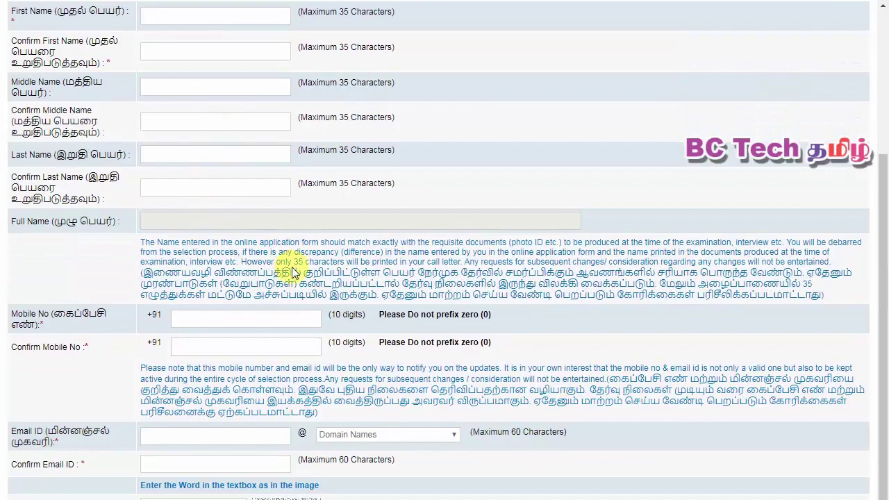
{"action": "scroll", "coordinate": [254, 288], "scroll_direction": "up", "scroll_amount": 3}
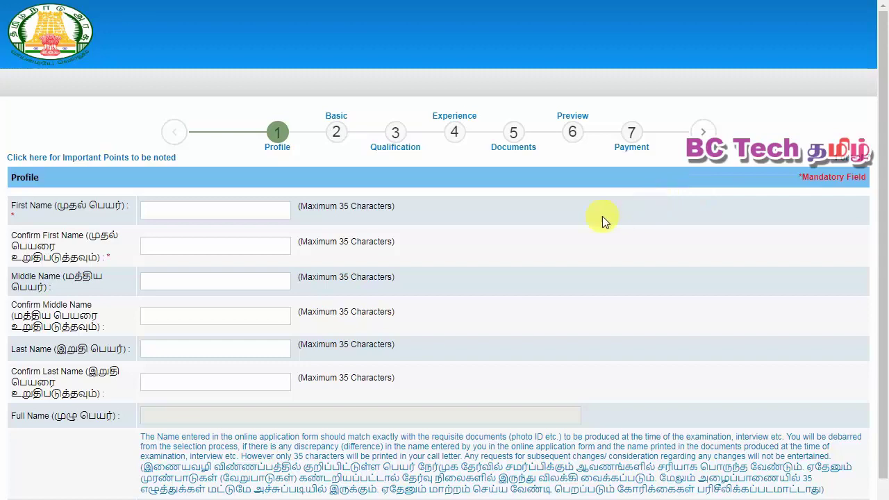
{"action": "scroll", "coordinate": [522, 255], "scroll_direction": "down", "scroll_amount": 2}
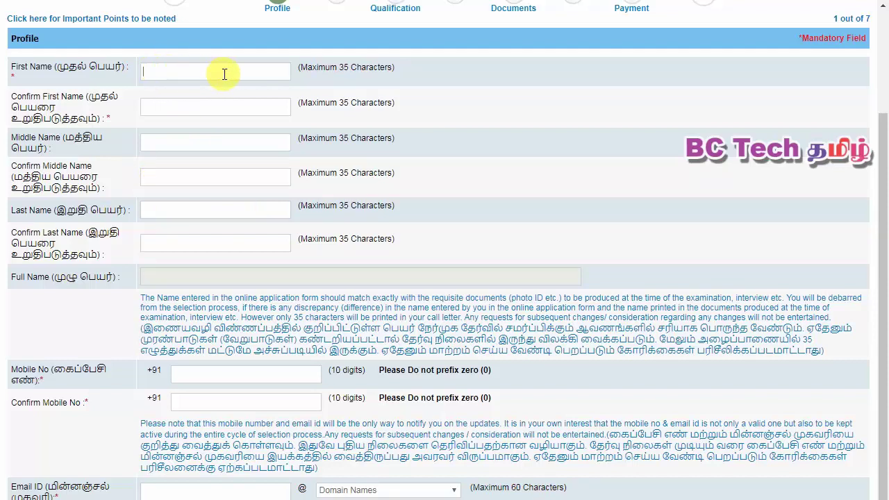
- Enter the applicant's first name in capitals in First Name and Confirm First Name
{"action": "left_click", "coordinate": [178, 209]}
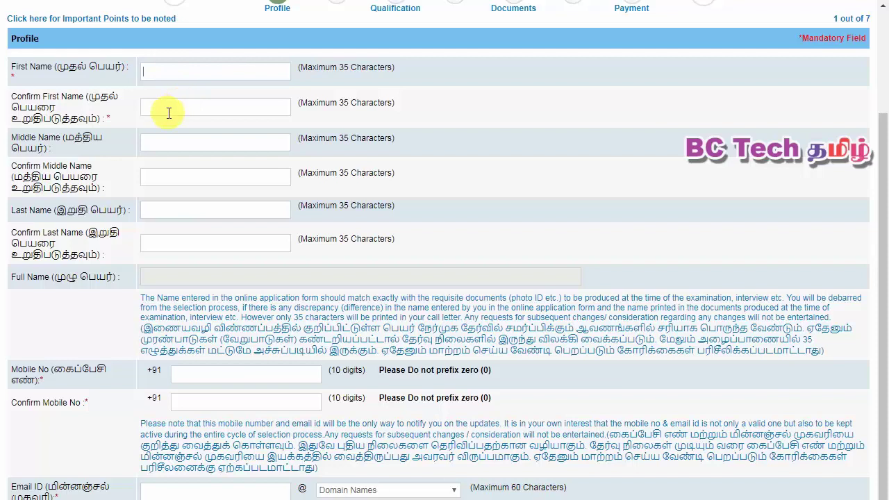
{"action": "left_click", "coordinate": [171, 139]}
{"action": "left_click", "coordinate": [174, 240]}
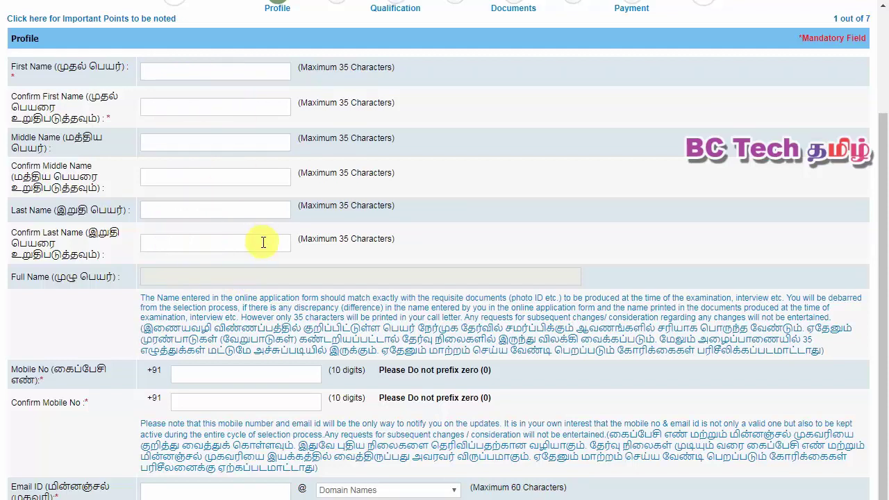
{"action": "type", "text": "selvam"}
{"action": "left_click", "coordinate": [215, 115]}
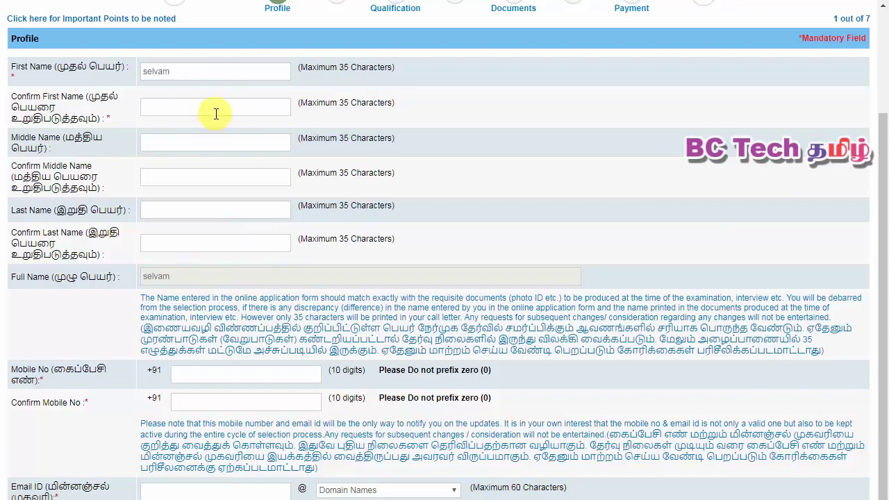
{"action": "left_click_drag", "start_coordinate": [194, 75], "coordinate": [120, 76]}
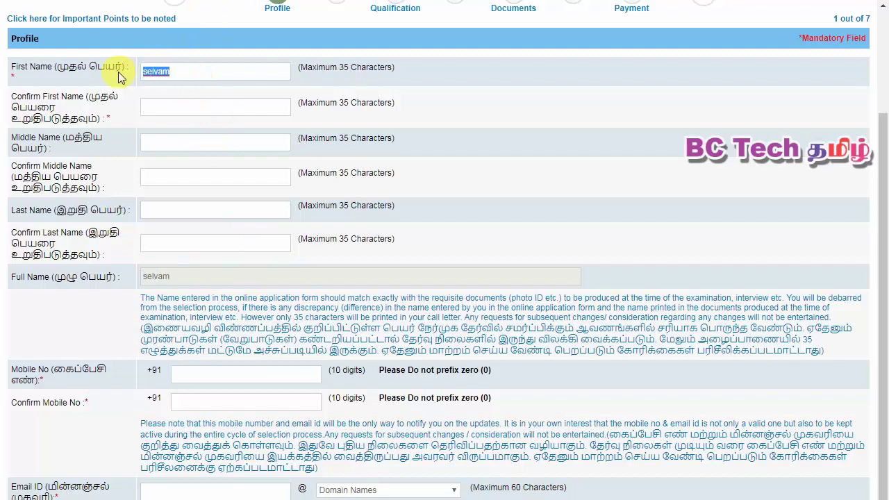
{"action": "type", "text": "SELVAM"}
{"action": "left_click", "coordinate": [163, 106]}
{"action": "type", "text": "SELVAM"}
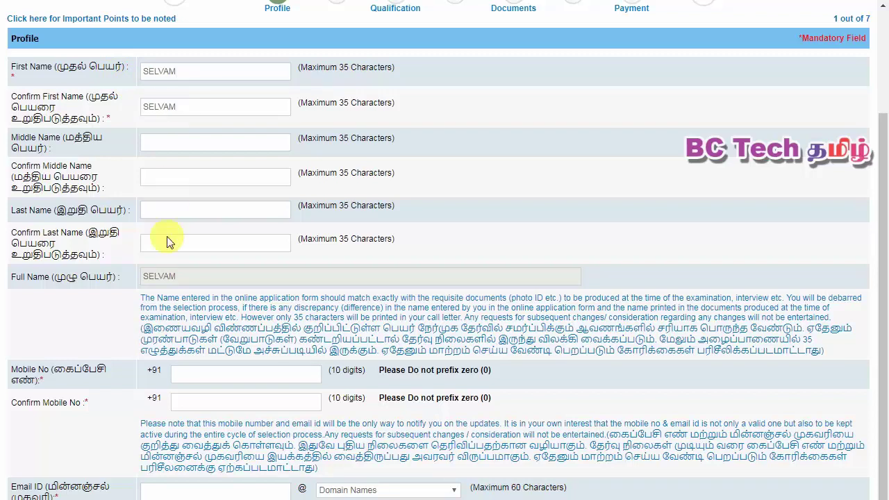
- Enter the last-name initial in capitals and check the auto-filled Full Name
{"action": "left_click", "coordinate": [185, 209]}
{"action": "type", "text": "M"}
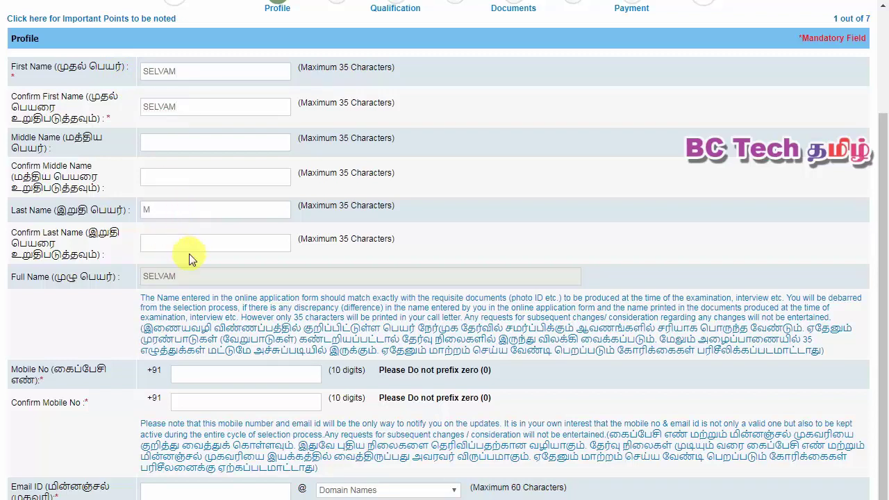
{"action": "type", "text": "M"}
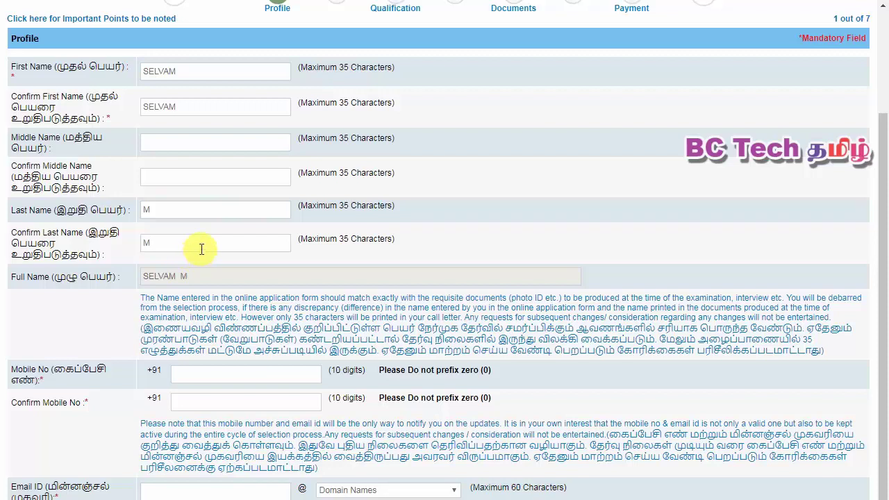
{"action": "left_click_drag", "start_coordinate": [203, 272], "coordinate": [149, 285]}
{"action": "left_click", "coordinate": [173, 85]}
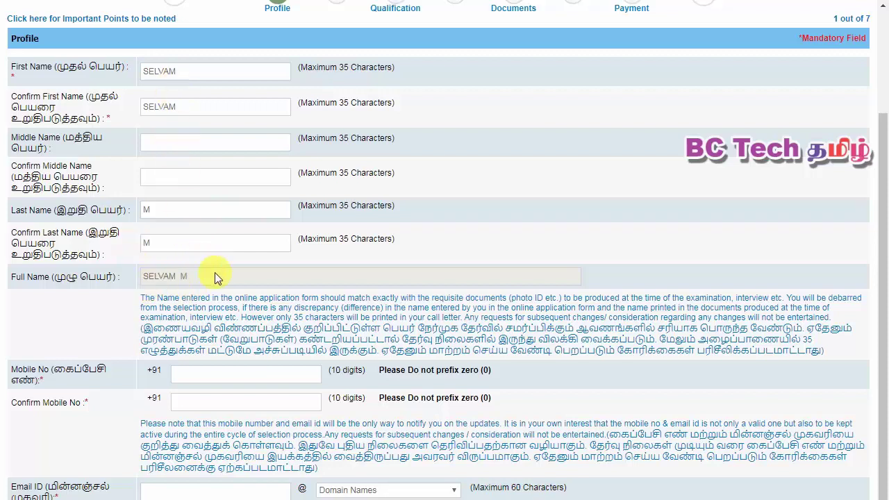
{"action": "left_click_drag", "start_coordinate": [201, 273], "coordinate": [144, 277]}
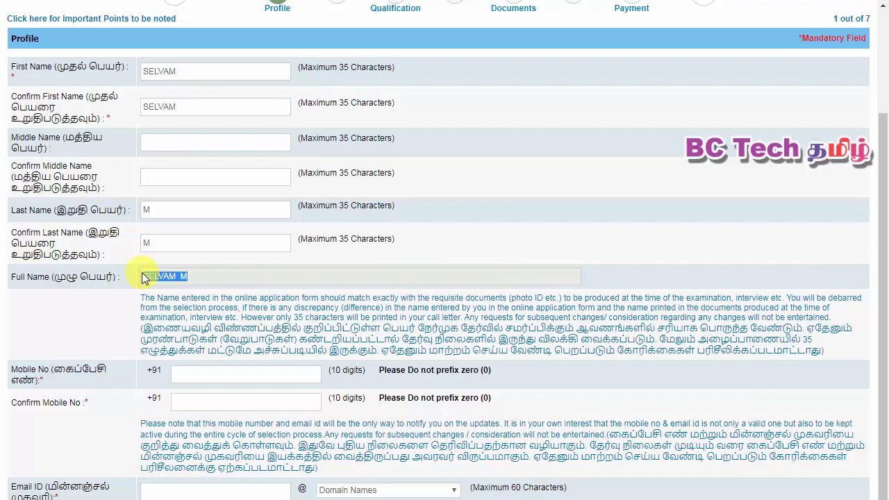
{"action": "scroll", "coordinate": [151, 278], "scroll_direction": "down", "scroll_amount": 1}
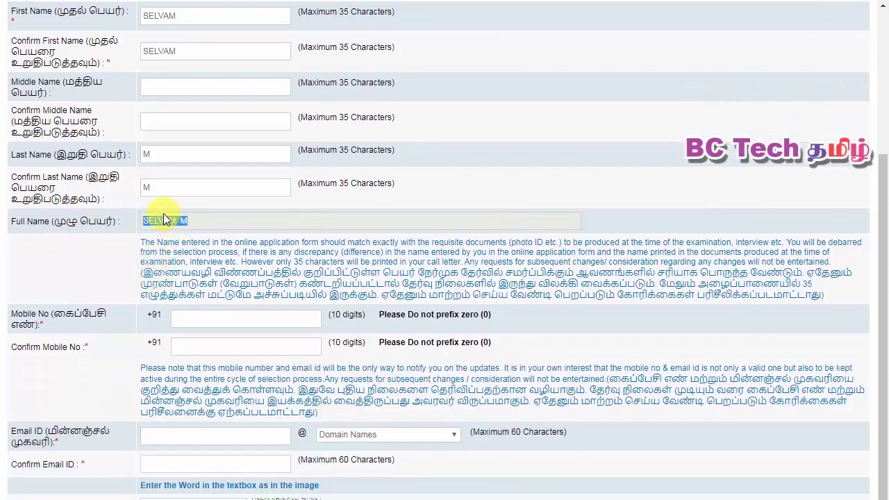
{"action": "left_click", "coordinate": [216, 227]}
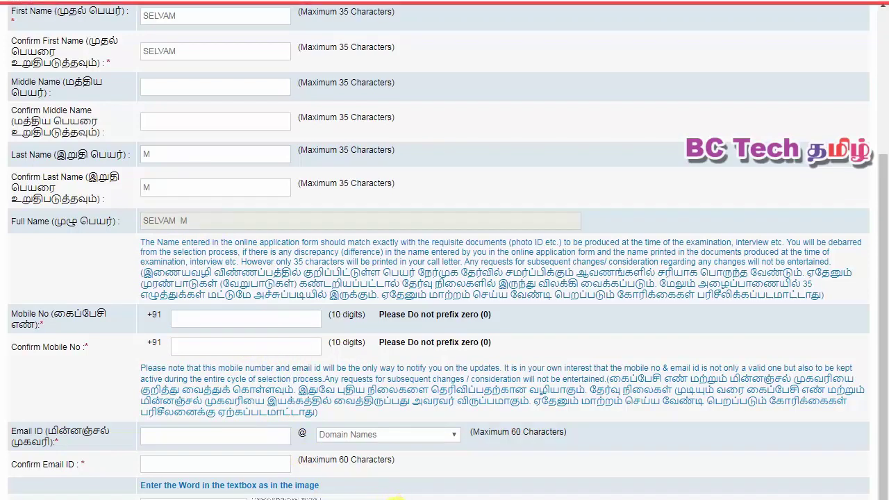
{"action": "scroll", "coordinate": [394, 497], "scroll_direction": "down", "scroll_amount": 2}
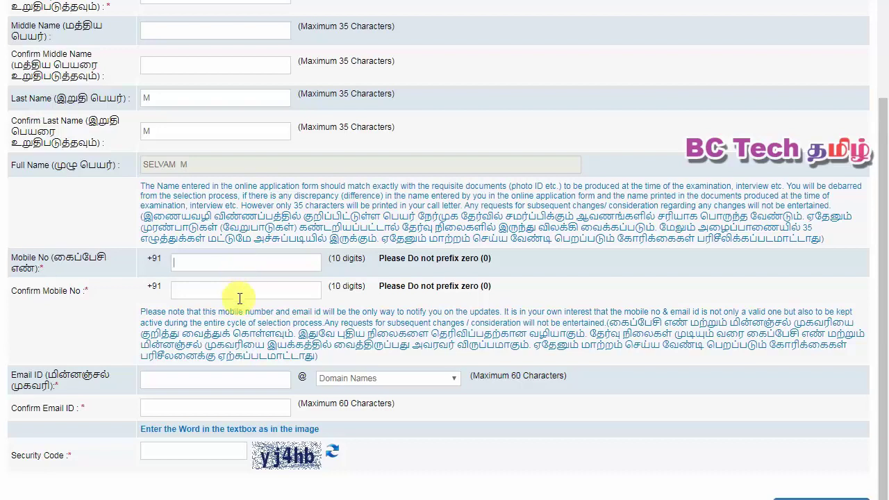
- Step through Confirm Mobile No, the e-mail domain list and Security Code, leaving them blank
{"action": "left_click", "coordinate": [233, 283]}
{"action": "left_click", "coordinate": [367, 378]}
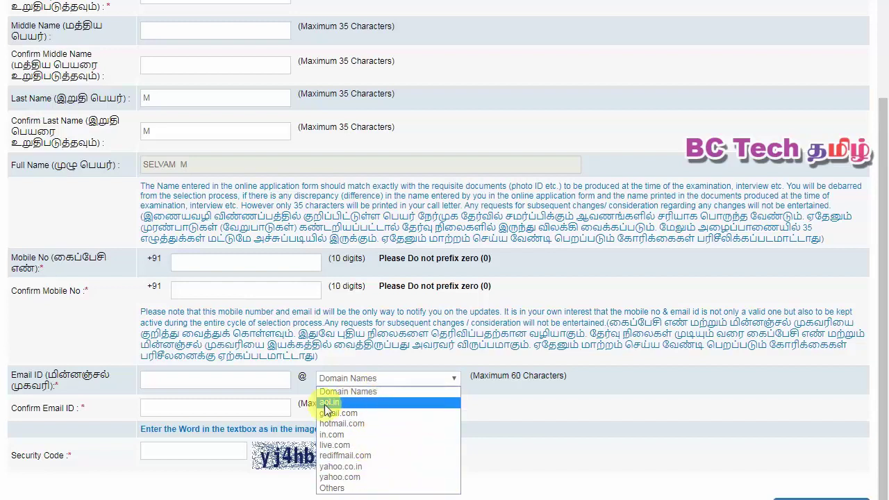
{"action": "left_click", "coordinate": [221, 407]}
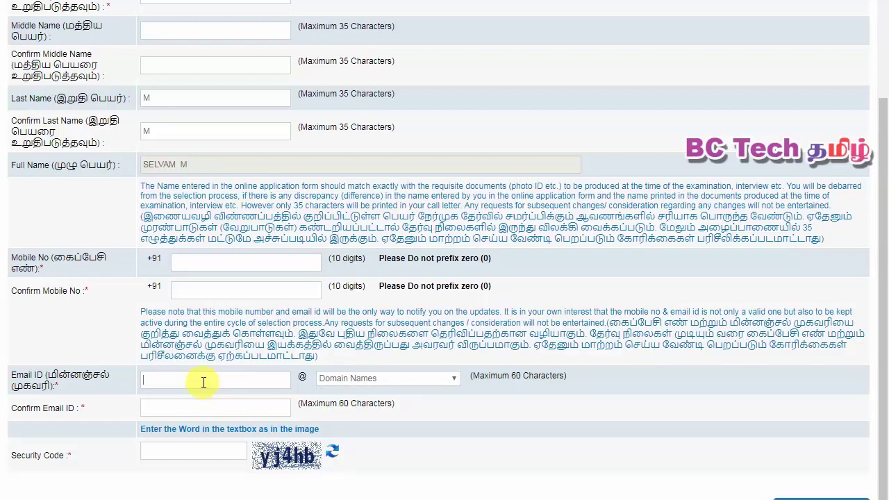
{"action": "left_click", "coordinate": [370, 379]}
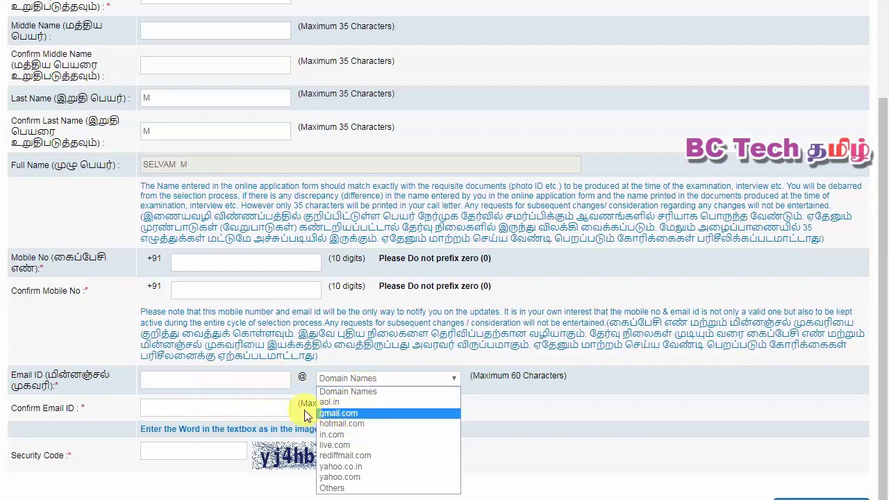
{"action": "left_click", "coordinate": [199, 409]}
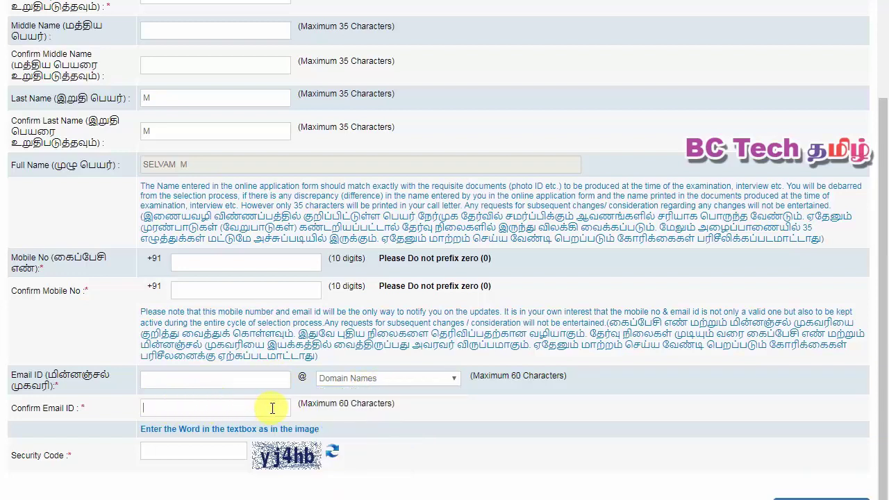
{"action": "left_click", "coordinate": [153, 453]}
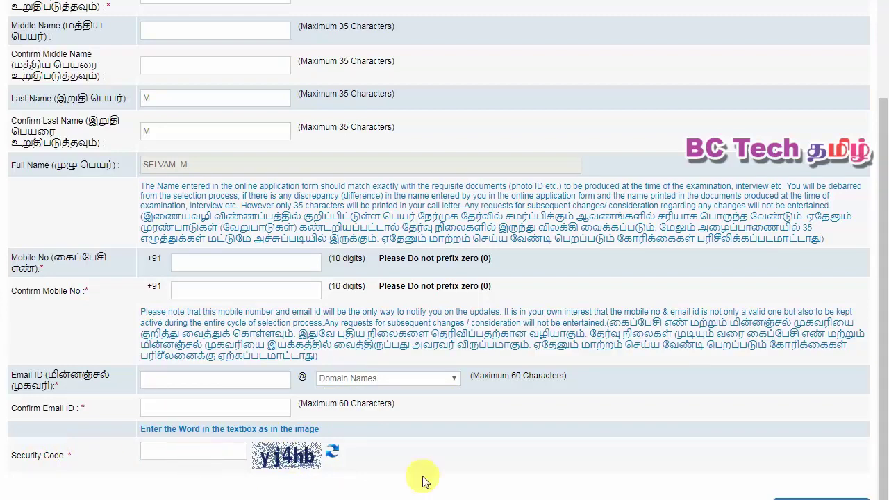
{"action": "scroll", "coordinate": [417, 487], "scroll_direction": "down", "scroll_amount": 1}
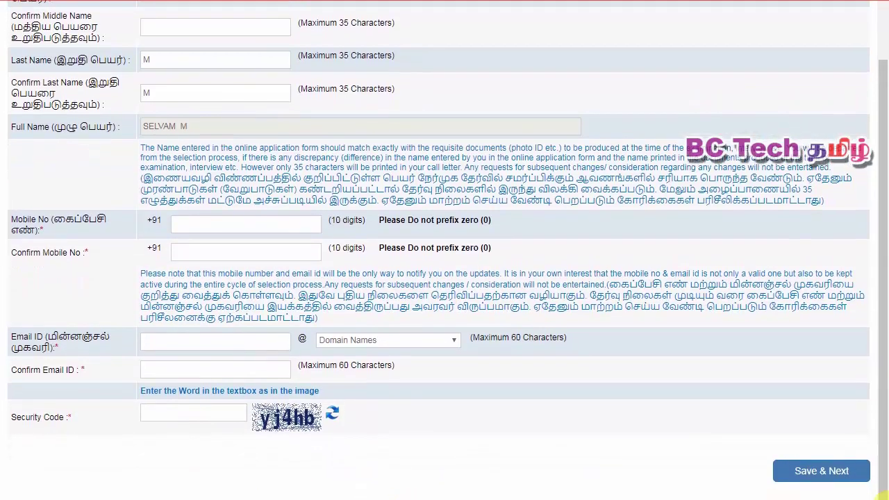
- Submit the Profile step with Save & Next and review the errors for blank fields
{"action": "left_click", "coordinate": [808, 477]}
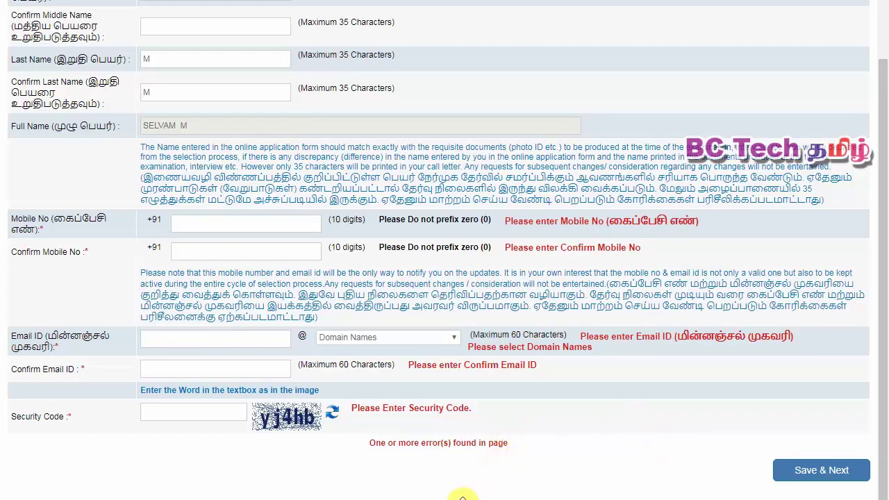
{"action": "mouse_move", "coordinate": [464, 480]}
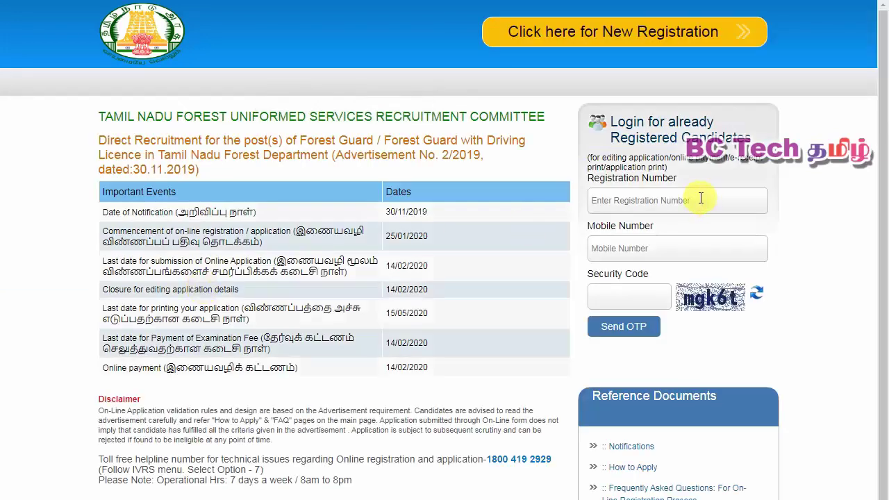
- Log in with registration number, mobile number and security code, then verify the received OTP
{"action": "left_click", "coordinate": [649, 195]}
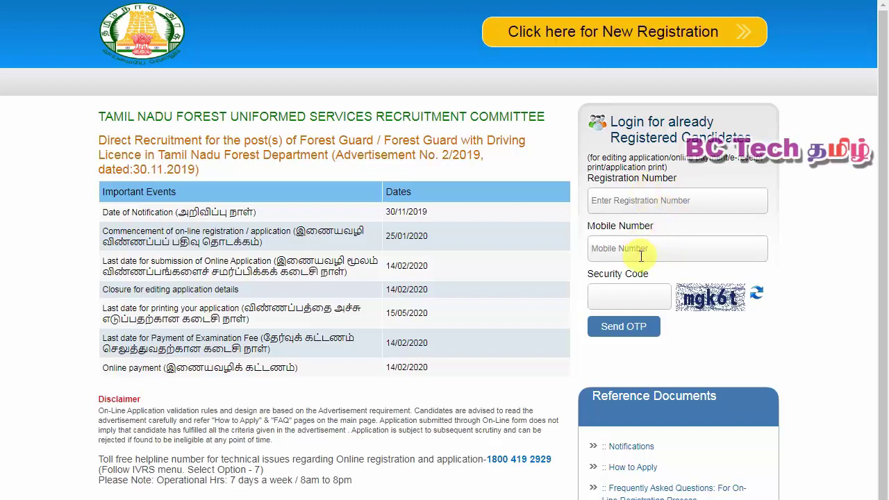
{"action": "left_click", "coordinate": [626, 292]}
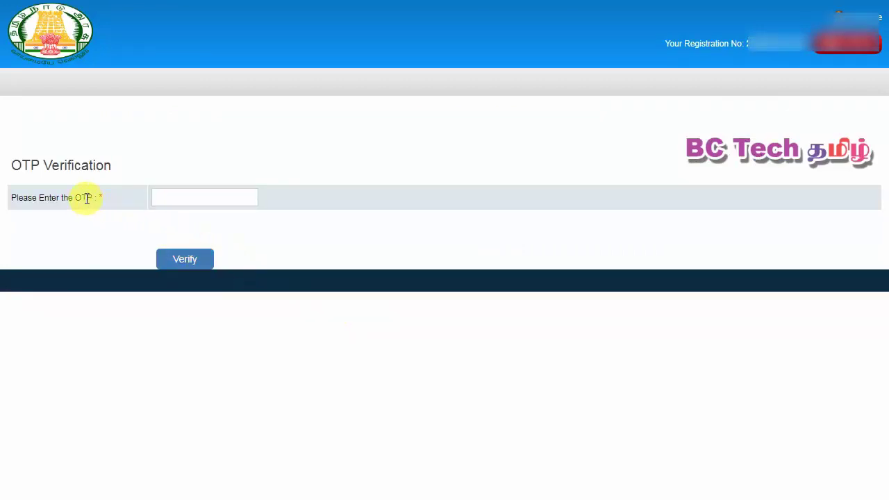
{"action": "left_click", "coordinate": [158, 197]}
{"action": "type", "text": "123456"}
{"action": "left_click", "coordinate": [185, 259]}
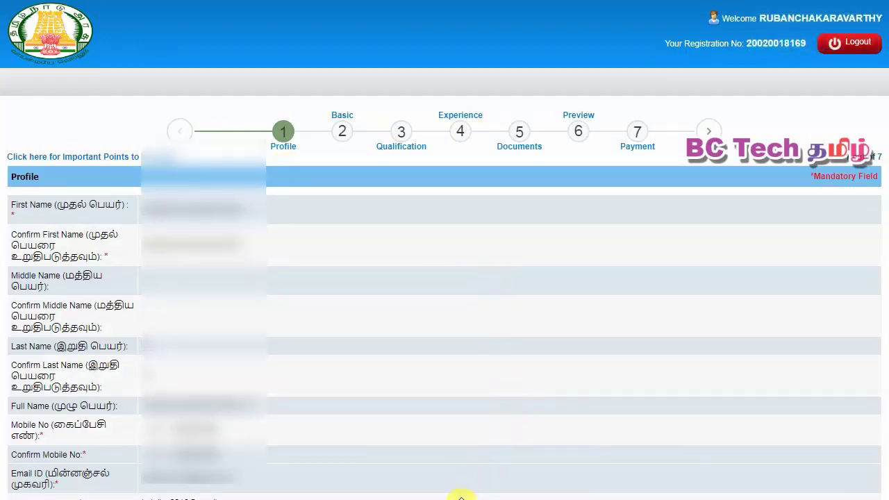
- Advance to Basic Details and keep Forest Guard as the chosen post
{"action": "scroll", "coordinate": [463, 496], "scroll_direction": "down", "scroll_amount": 1}
{"action": "scroll", "coordinate": [459, 497], "scroll_direction": "down", "scroll_amount": 1}
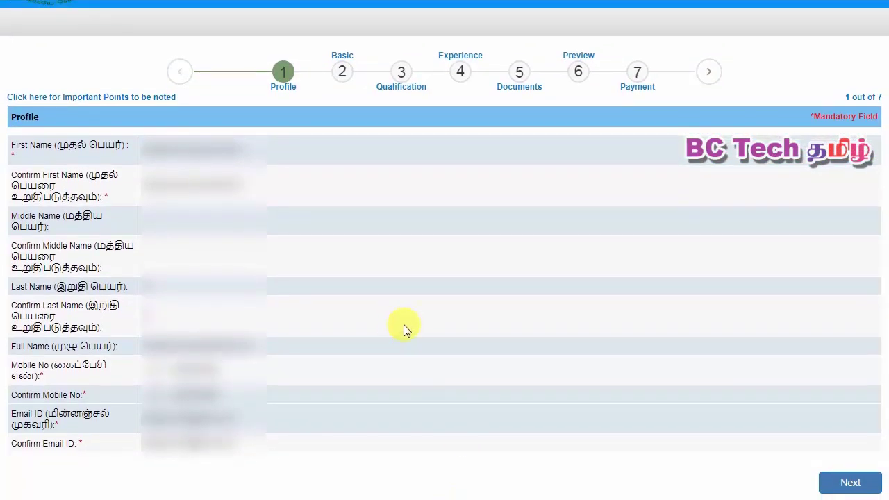
{"action": "left_click", "coordinate": [854, 484]}
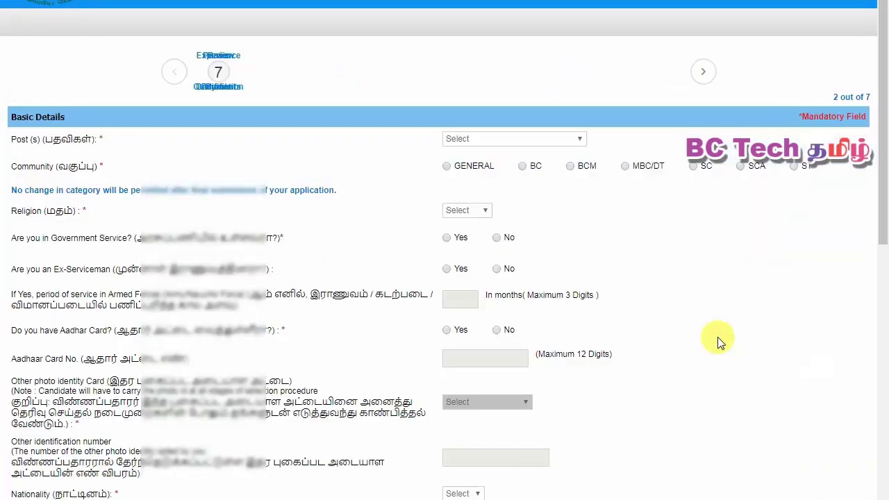
{"action": "scroll", "coordinate": [691, 228], "scroll_direction": "down", "scroll_amount": 2}
{"action": "scroll", "coordinate": [691, 228], "scroll_direction": "up", "scroll_amount": 2}
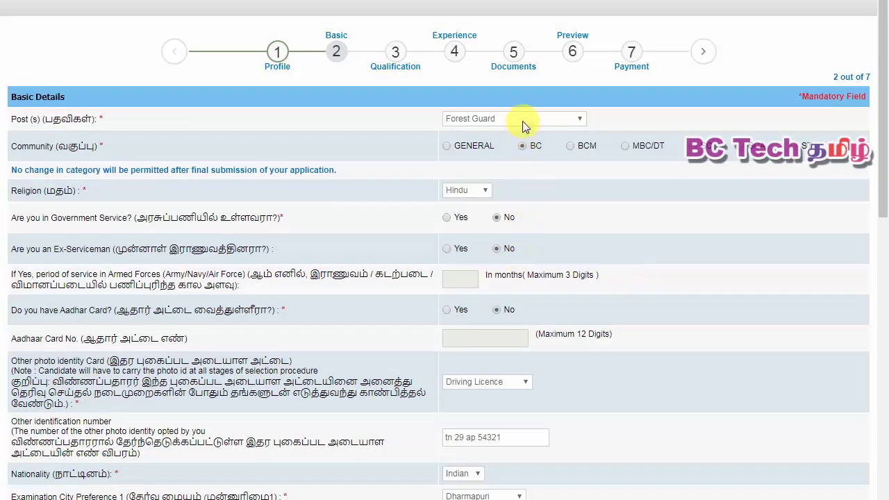
{"action": "left_click", "coordinate": [523, 123]}
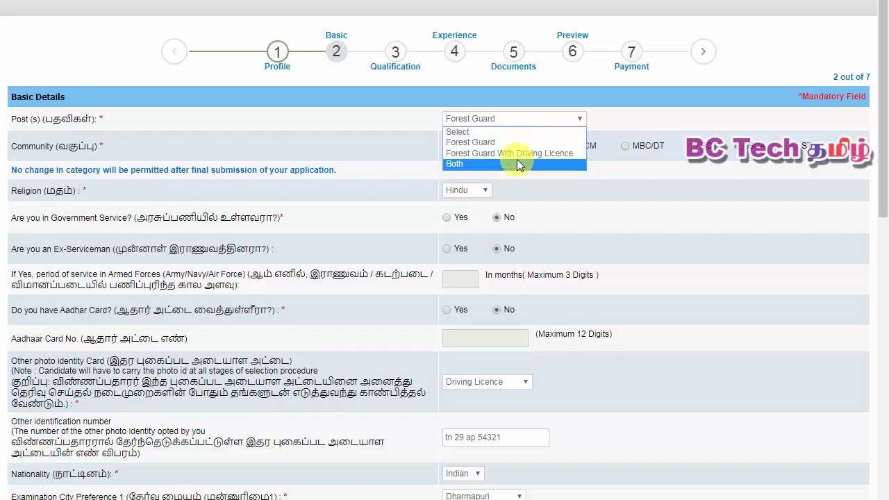
{"action": "left_click", "coordinate": [567, 174]}
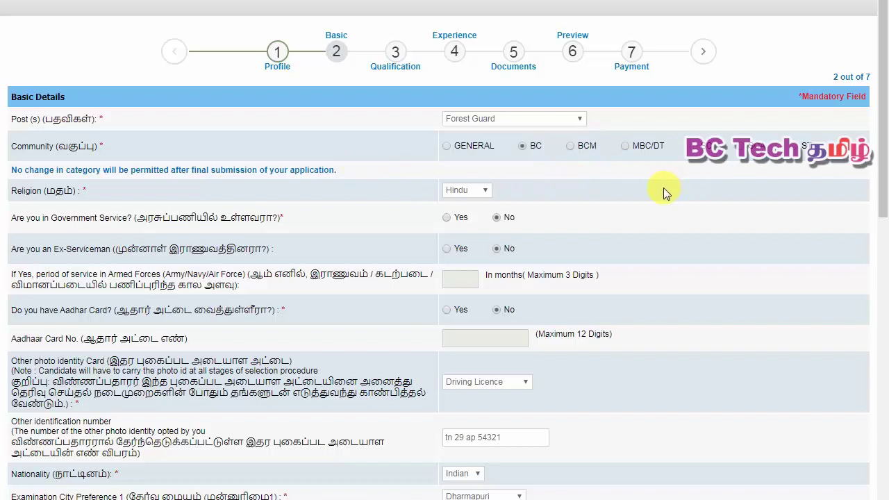
- Keep BC community after trying BCM, keep Hindu religion, and confirm no government service
{"action": "left_click", "coordinate": [573, 147]}
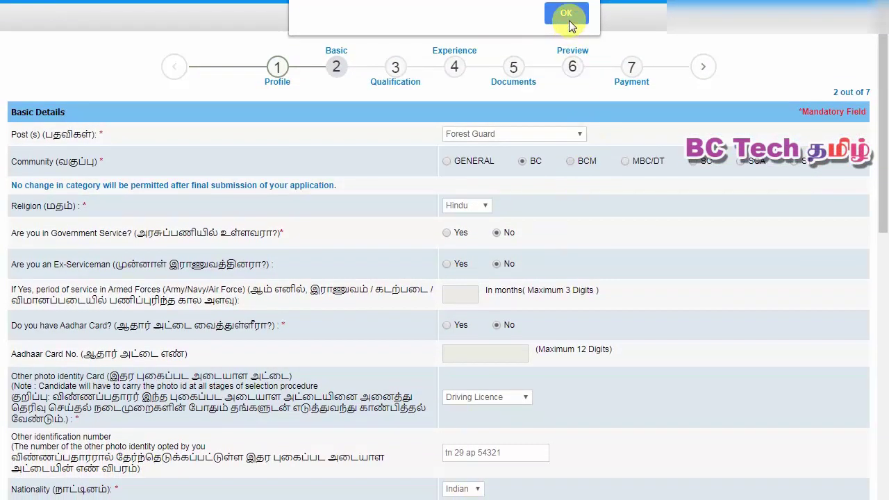
{"action": "left_click", "coordinate": [566, 14]}
{"action": "left_click", "coordinate": [524, 161]}
{"action": "left_click", "coordinate": [586, 12]}
{"action": "left_click", "coordinate": [466, 205]}
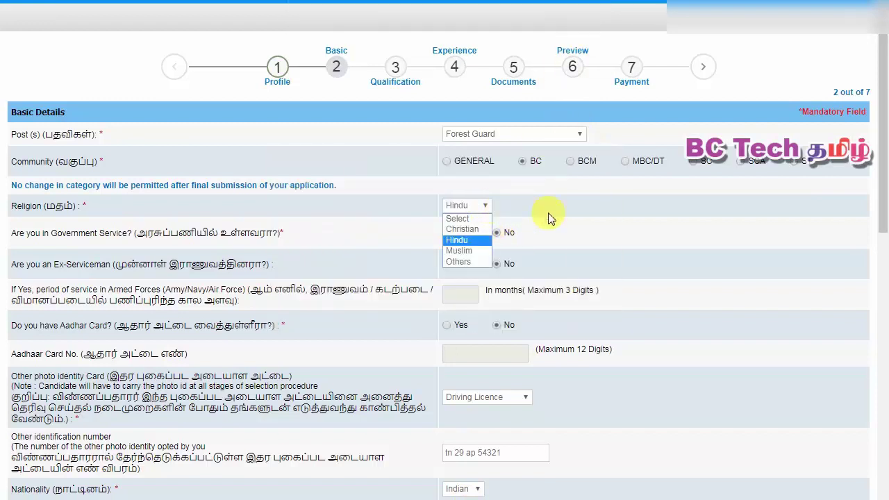
{"action": "left_click", "coordinate": [458, 243]}
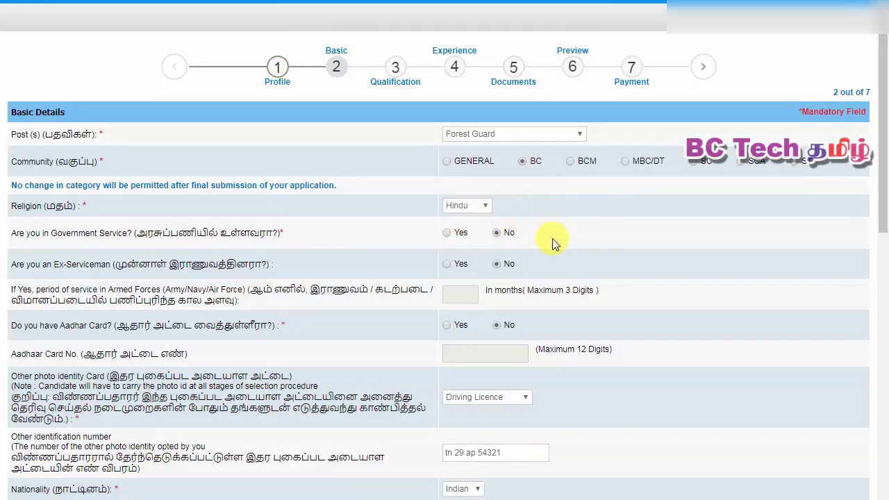
{"action": "scroll", "coordinate": [304, 278], "scroll_direction": "down", "scroll_amount": 1}
{"action": "scroll", "coordinate": [303, 278], "scroll_direction": "down", "scroll_amount": 1}
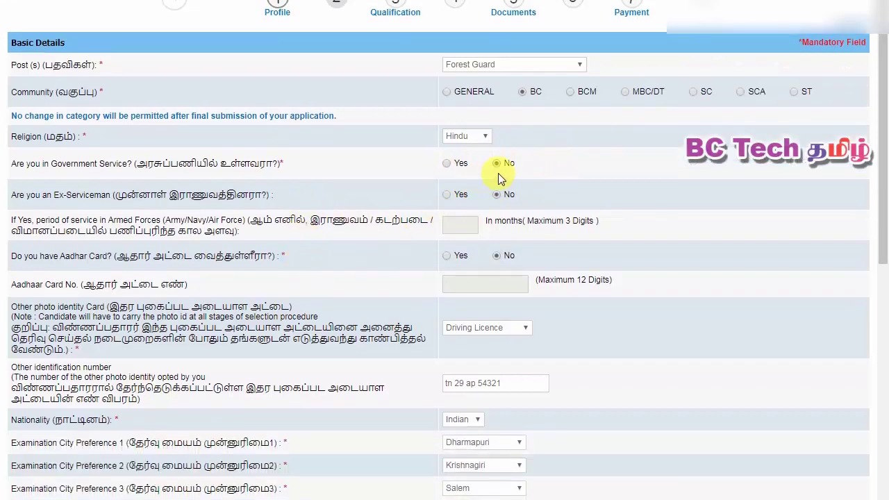
{"action": "left_click", "coordinate": [453, 167]}
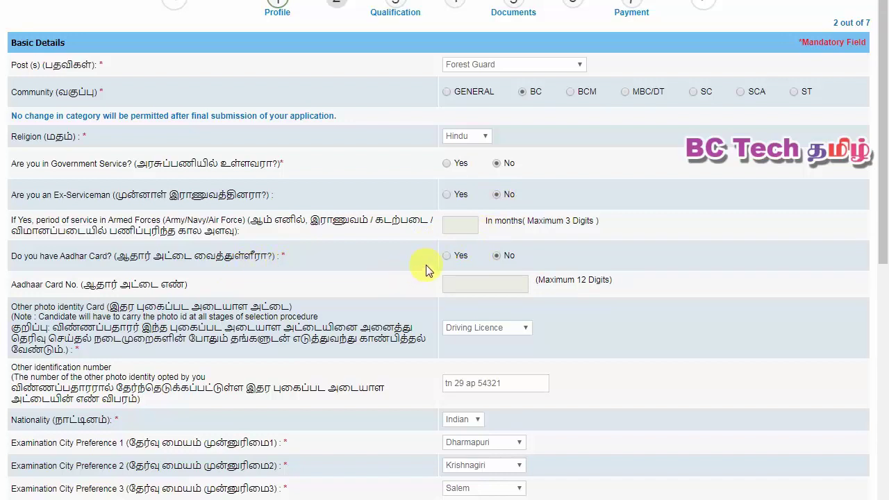
- Keep Driving Licence as the photo identity and check the Indian nationality choice
{"action": "scroll", "coordinate": [426, 270], "scroll_direction": "down", "scroll_amount": 1}
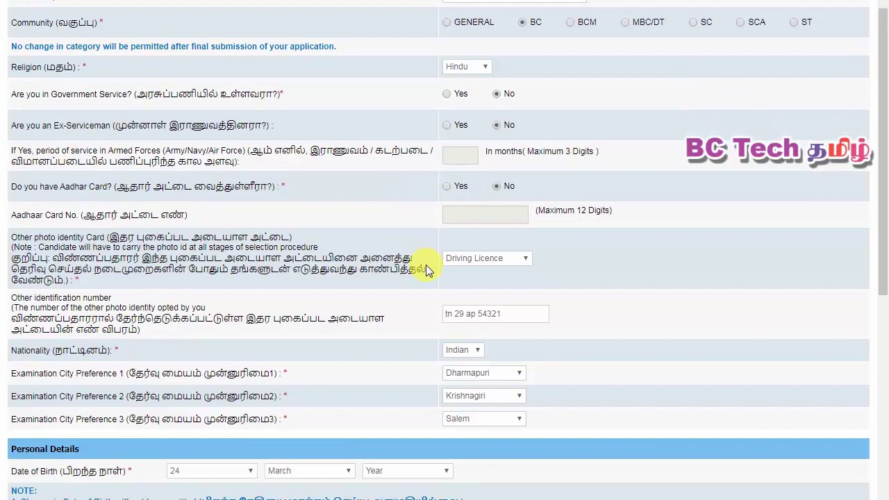
{"action": "left_click", "coordinate": [523, 258]}
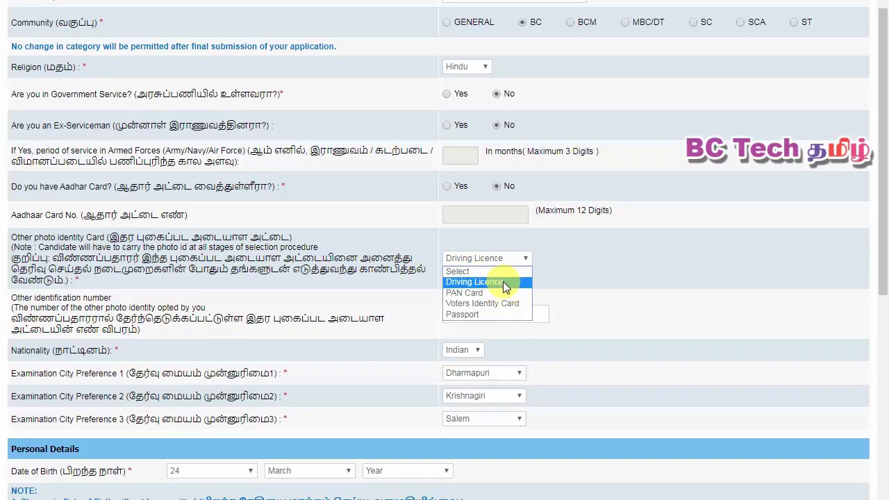
{"action": "left_click", "coordinate": [503, 281]}
{"action": "scroll", "coordinate": [491, 292], "scroll_direction": "down", "scroll_amount": 1}
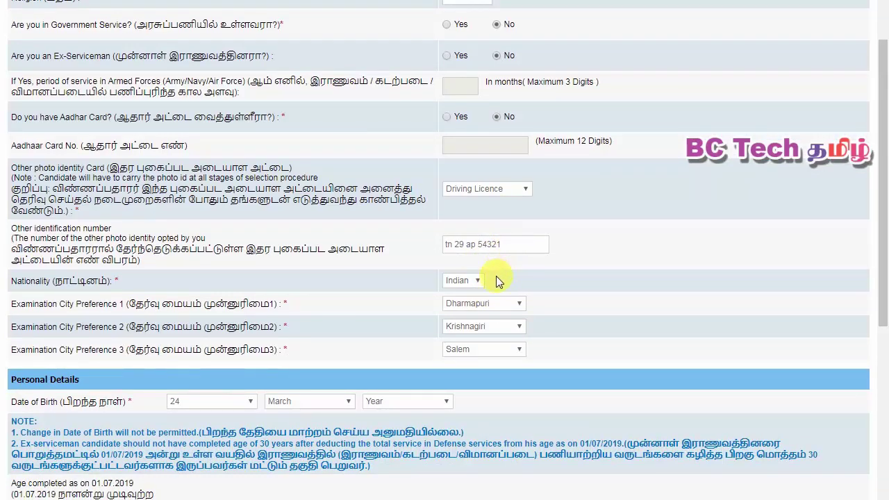
{"action": "left_click", "coordinate": [465, 280]}
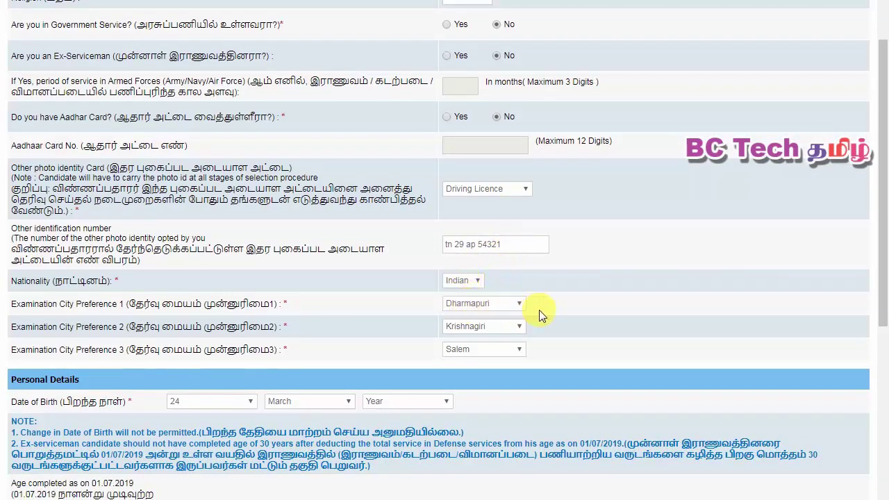
{"action": "scroll", "coordinate": [553, 306], "scroll_direction": "down", "scroll_amount": 1}
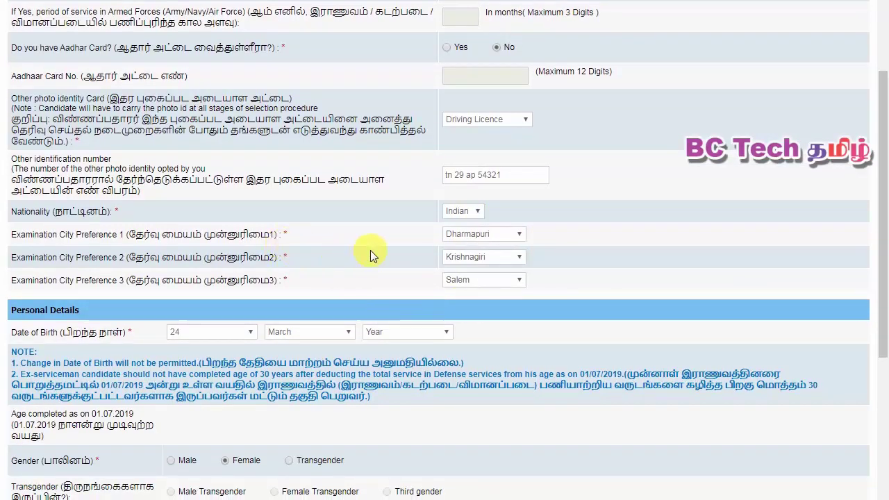
{"action": "scroll", "coordinate": [370, 255], "scroll_direction": "down", "scroll_amount": 1}
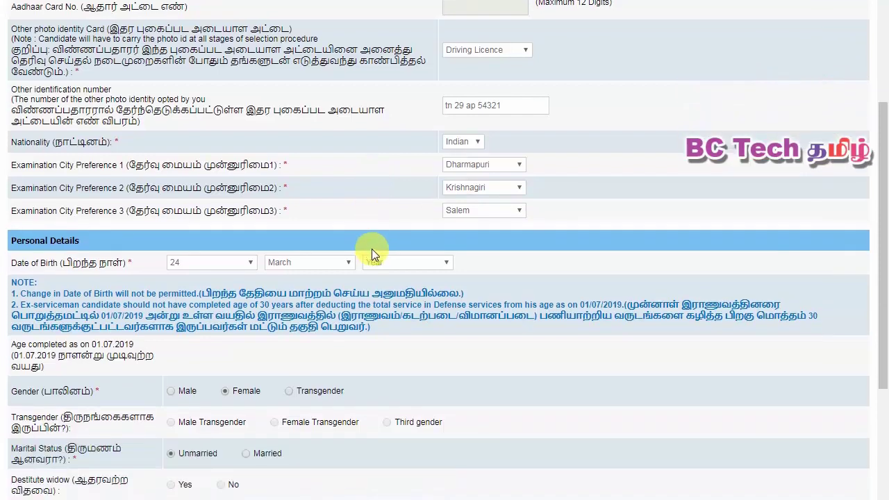
{"action": "scroll", "coordinate": [384, 235], "scroll_direction": "down", "scroll_amount": 2}
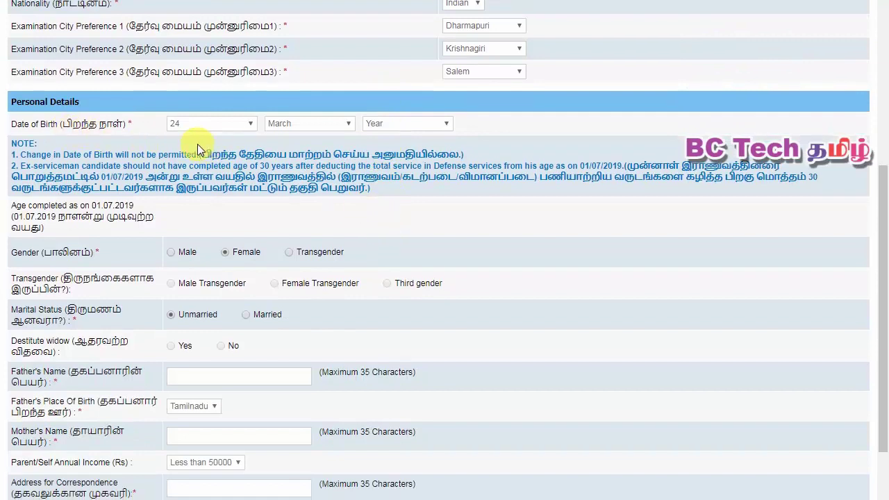
{"action": "scroll", "coordinate": [200, 145], "scroll_direction": "down", "scroll_amount": 1}
{"action": "left_click", "coordinate": [403, 55]}
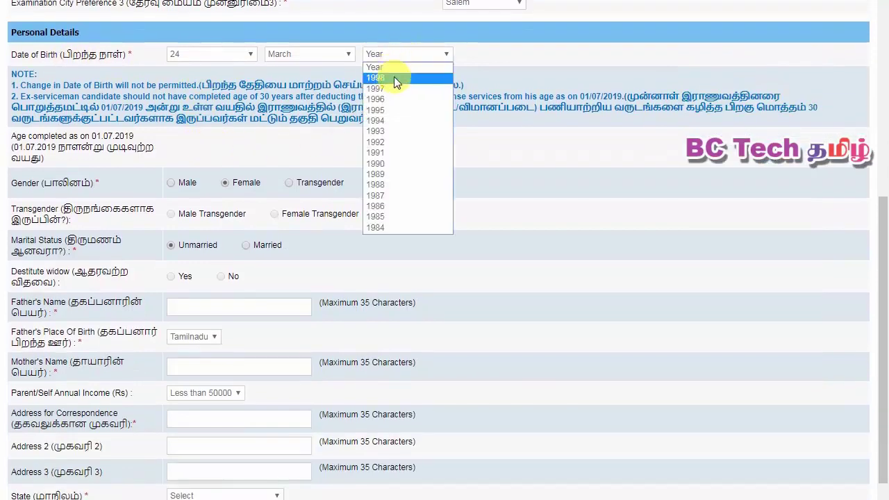
{"action": "left_click", "coordinate": [389, 164]}
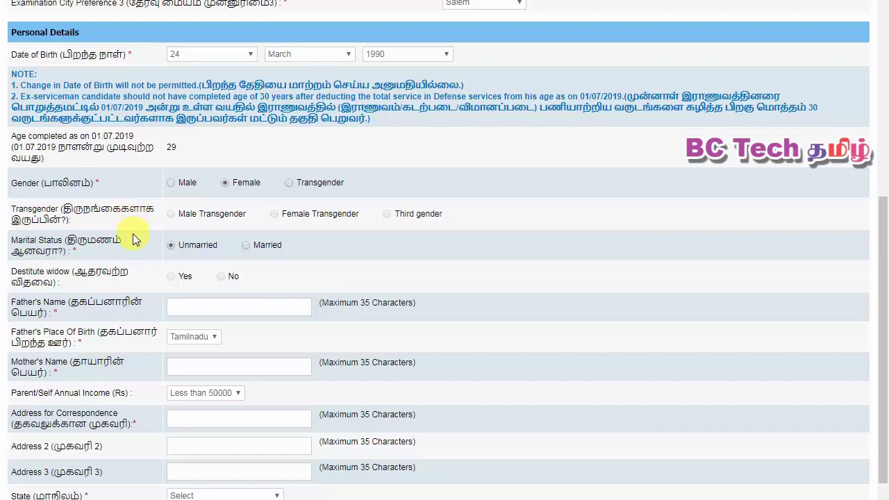
{"action": "scroll", "coordinate": [136, 238], "scroll_direction": "down", "scroll_amount": 1}
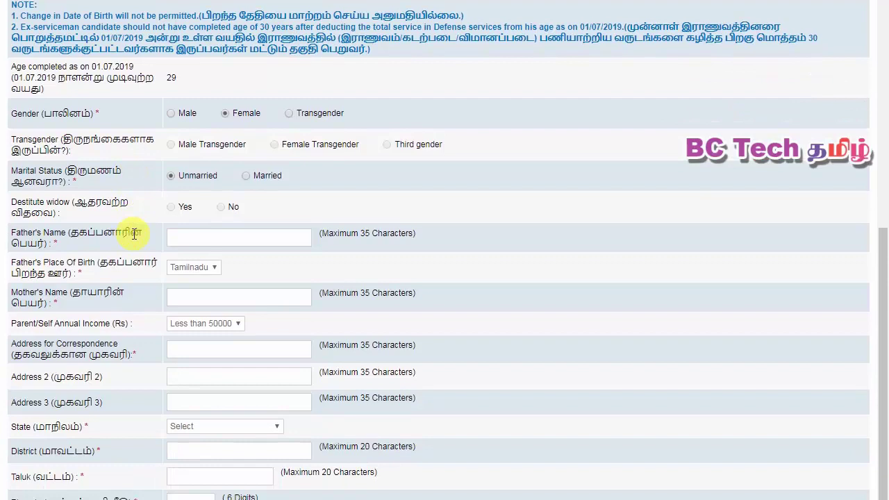
{"action": "scroll", "coordinate": [134, 234], "scroll_direction": "down", "scroll_amount": 1}
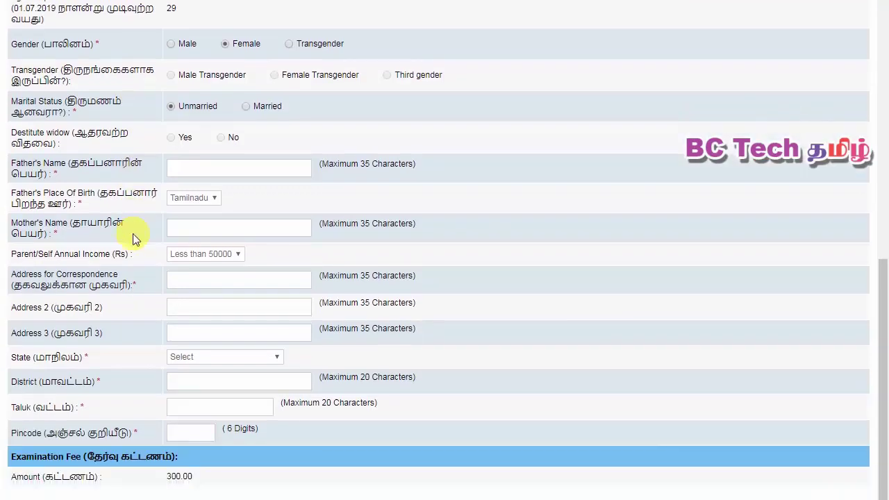
{"action": "scroll", "coordinate": [134, 236], "scroll_direction": "up", "scroll_amount": 2}
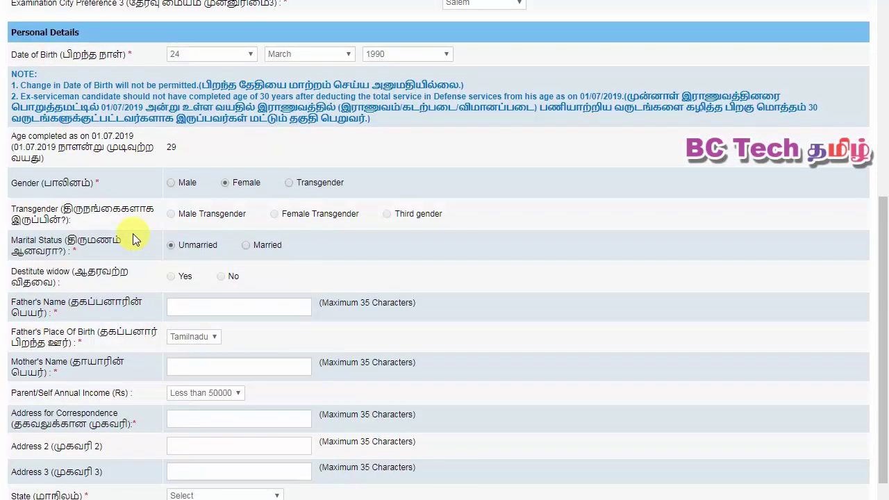
{"action": "scroll", "coordinate": [134, 239], "scroll_direction": "down", "scroll_amount": 1}
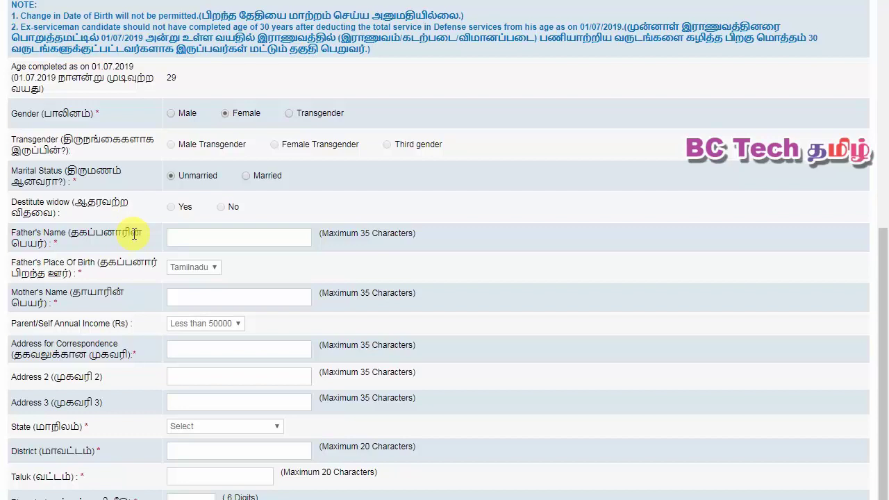
{"action": "scroll", "coordinate": [134, 235], "scroll_direction": "down", "scroll_amount": 2}
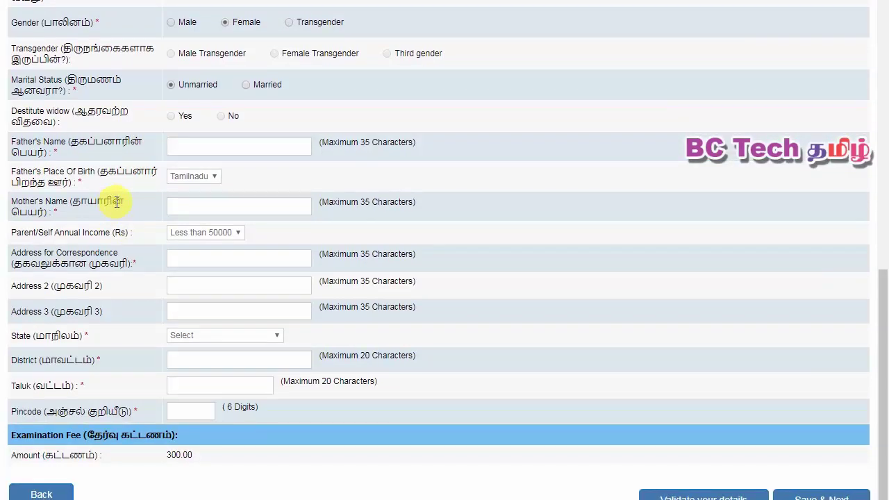
- Set father's place of birth to Tamilnadu and annual income to Less than 50000
{"action": "left_click", "coordinate": [189, 175]}
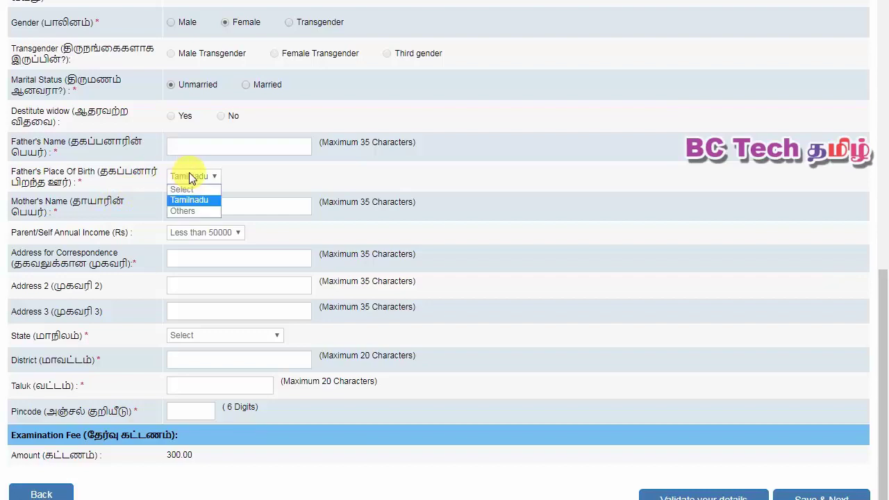
{"action": "left_click", "coordinate": [192, 201]}
{"action": "left_click", "coordinate": [195, 207]}
{"action": "left_click", "coordinate": [203, 232]}
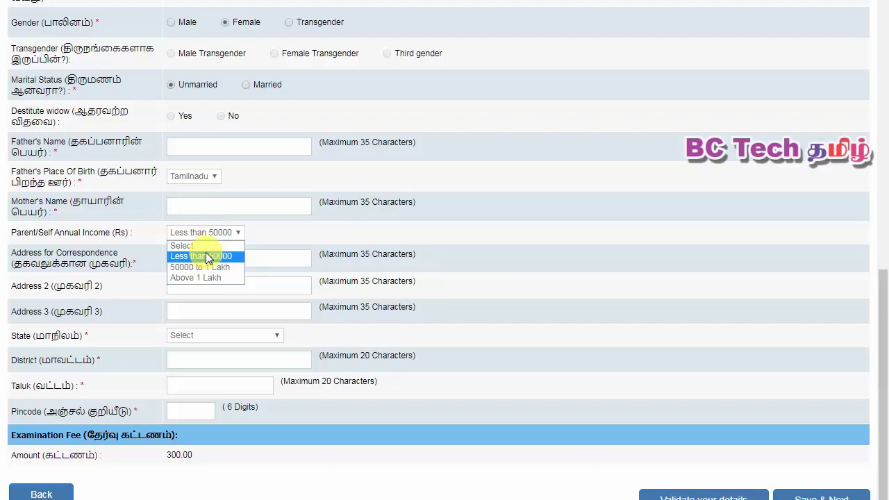
{"action": "left_click", "coordinate": [207, 257]}
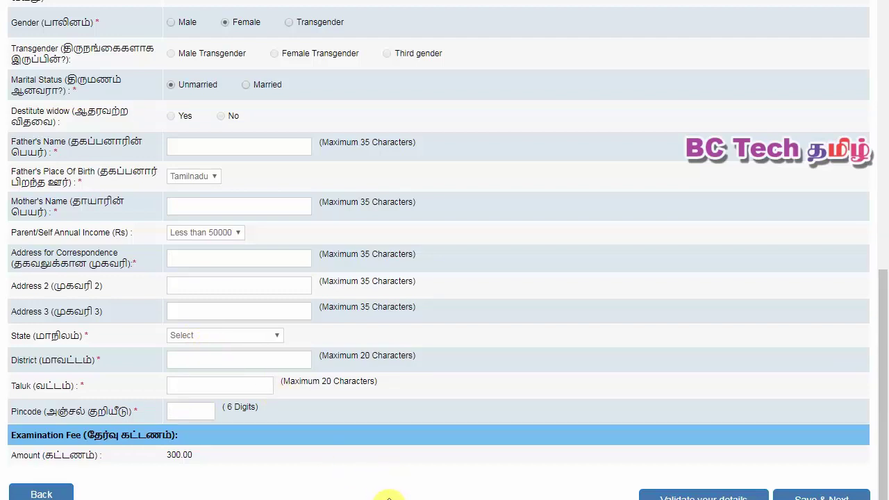
{"action": "scroll", "coordinate": [389, 497], "scroll_direction": "down", "scroll_amount": 1}
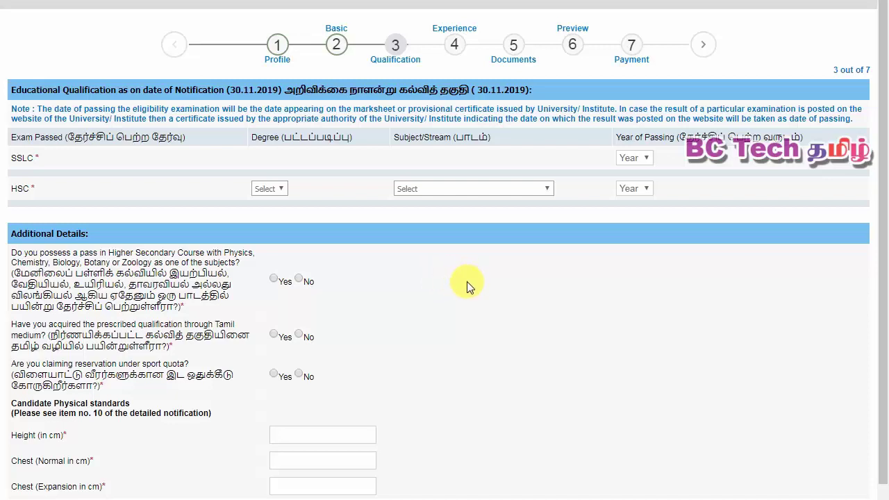
- Set SSLC year 2011, and HSC in Physics/Chemistry/Biology/Botany/Zoology passed in 2007
{"action": "left_click", "coordinate": [647, 159]}
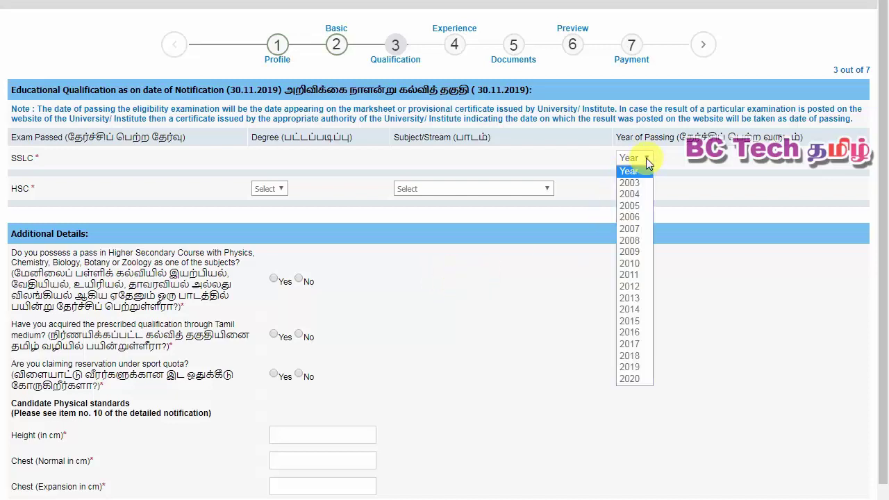
{"action": "left_click", "coordinate": [652, 278]}
{"action": "left_click", "coordinate": [278, 189]}
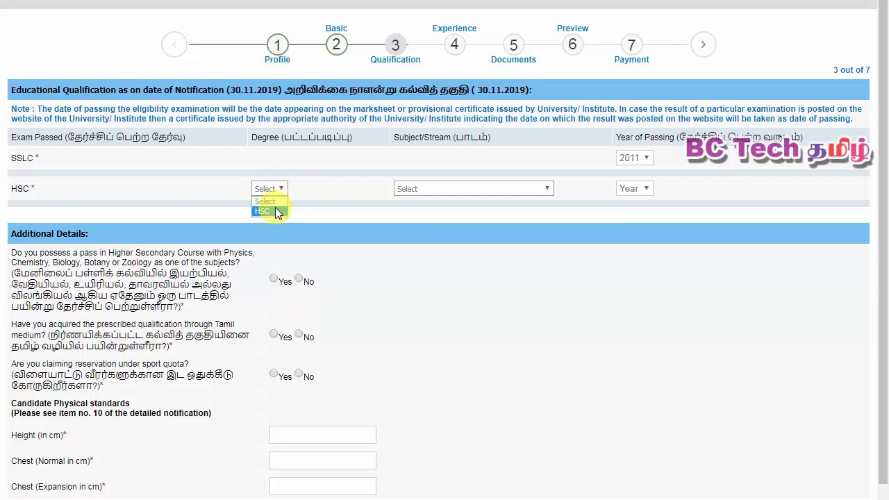
{"action": "left_click", "coordinate": [276, 210]}
{"action": "left_click", "coordinate": [447, 188]}
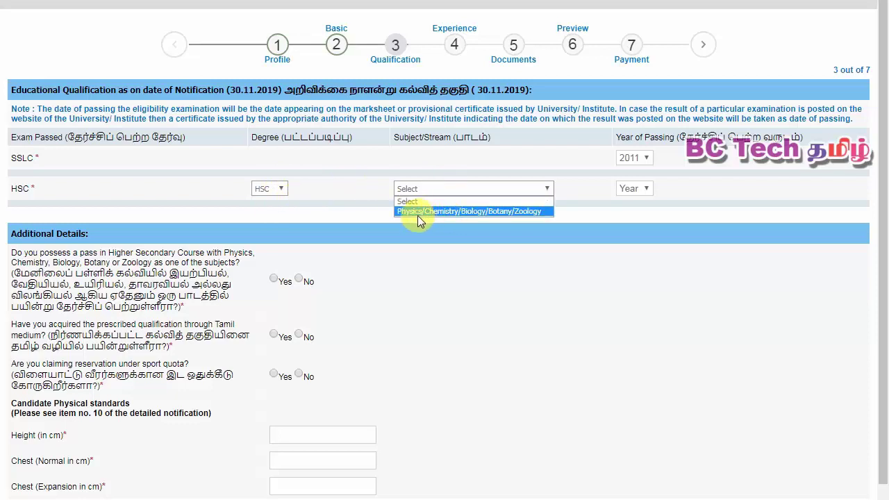
{"action": "left_click", "coordinate": [470, 212]}
{"action": "left_click", "coordinate": [634, 188]}
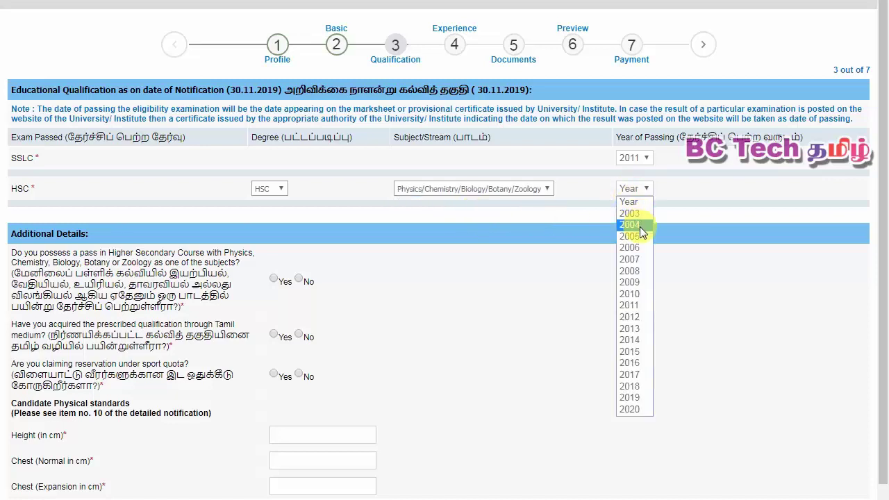
{"action": "left_click", "coordinate": [635, 261]}
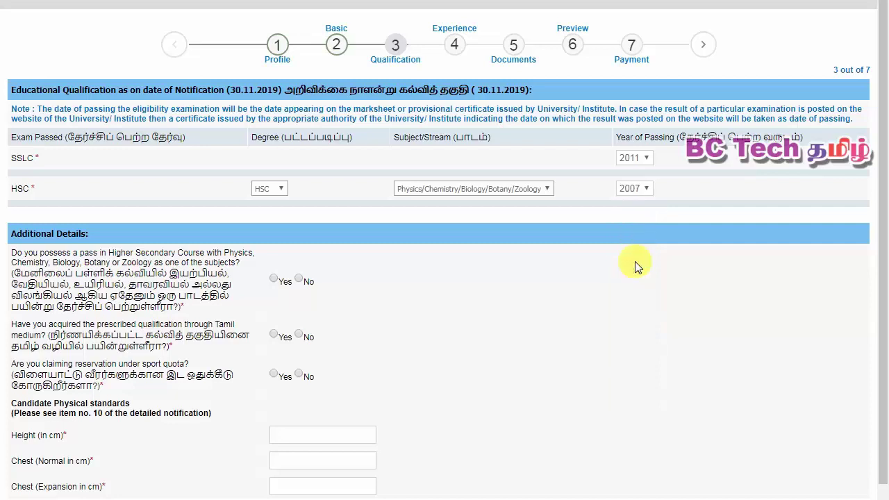
{"action": "scroll", "coordinate": [482, 254], "scroll_direction": "down", "scroll_amount": 2}
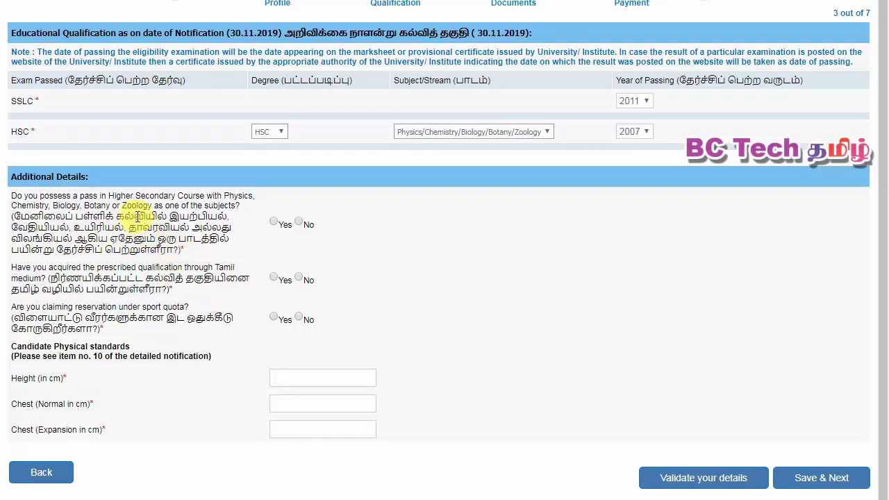
- Answer Yes to the Higher Secondary subjects question and No to the sport quota claim
{"action": "left_click", "coordinate": [273, 222]}
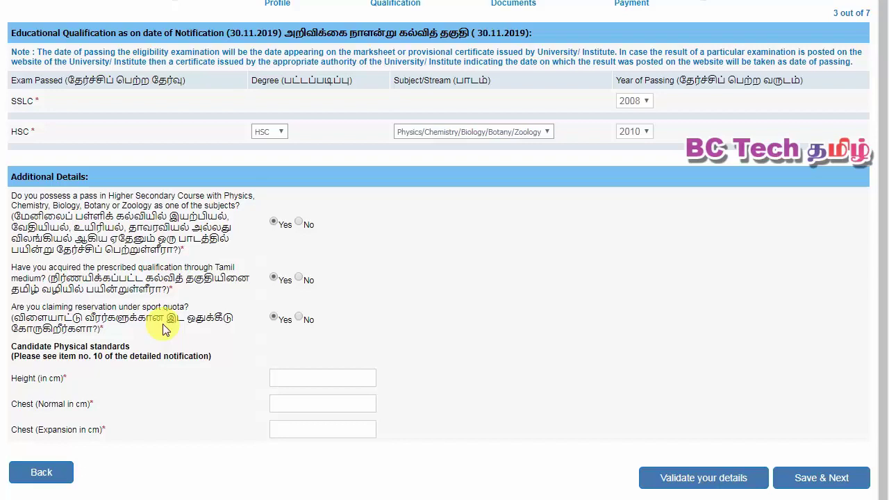
{"action": "left_click", "coordinate": [299, 319]}
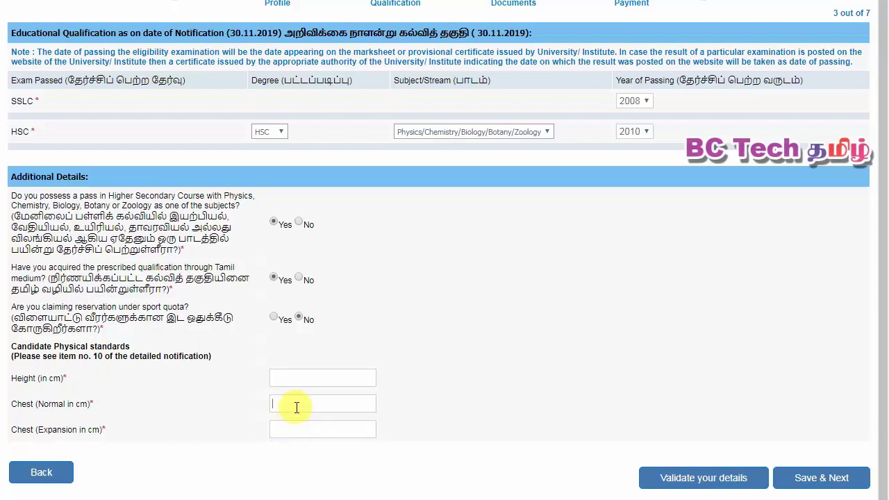
{"action": "left_click", "coordinate": [298, 422]}
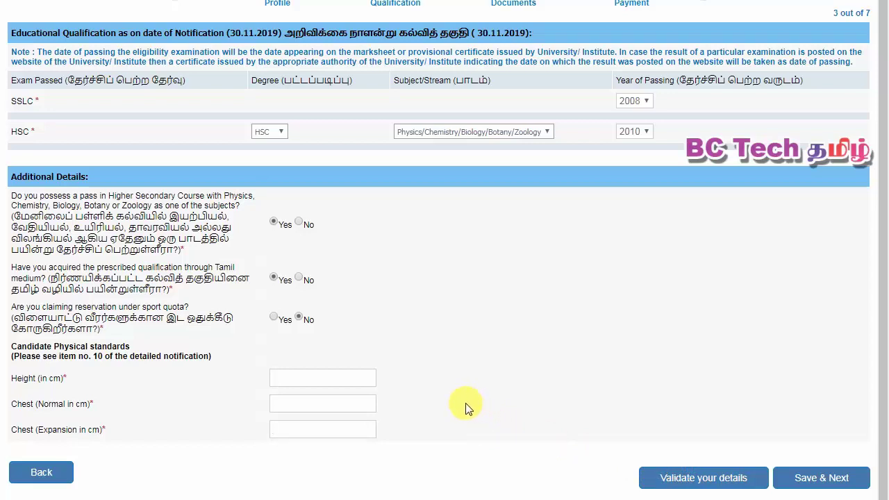
{"action": "scroll", "coordinate": [452, 496], "scroll_direction": "up", "scroll_amount": 1}
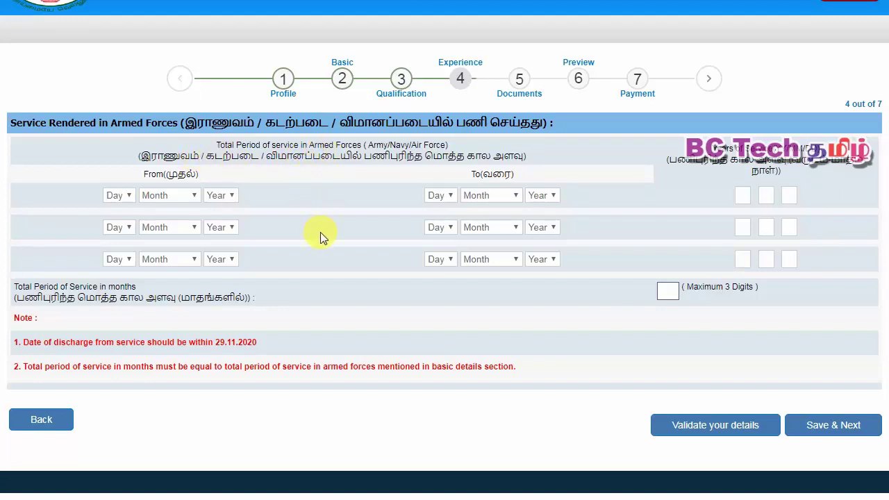
- Validate the Experience step with armed-forces service left blank, then save and advance to Documents
{"action": "left_click", "coordinate": [672, 427]}
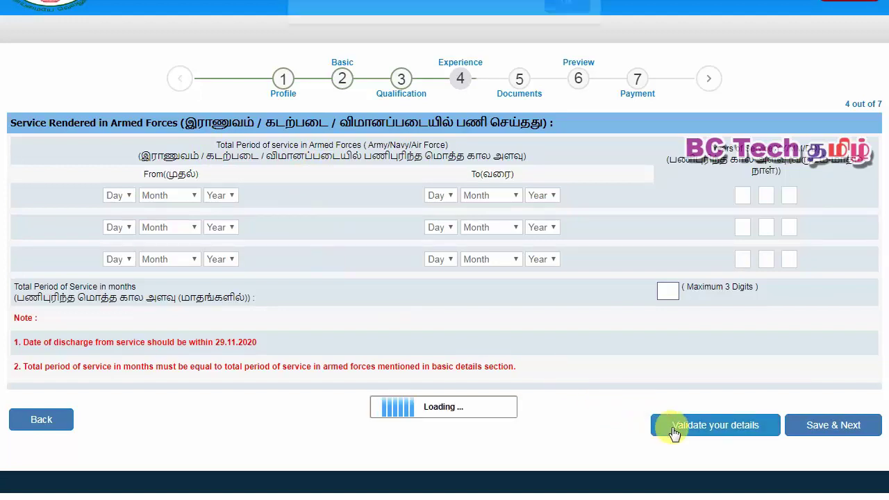
{"action": "left_click", "coordinate": [564, 16]}
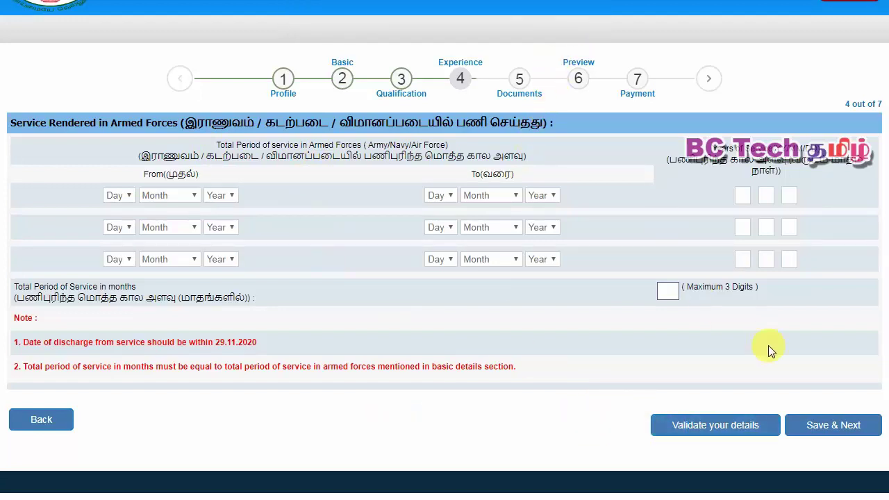
{"action": "left_click", "coordinate": [815, 423]}
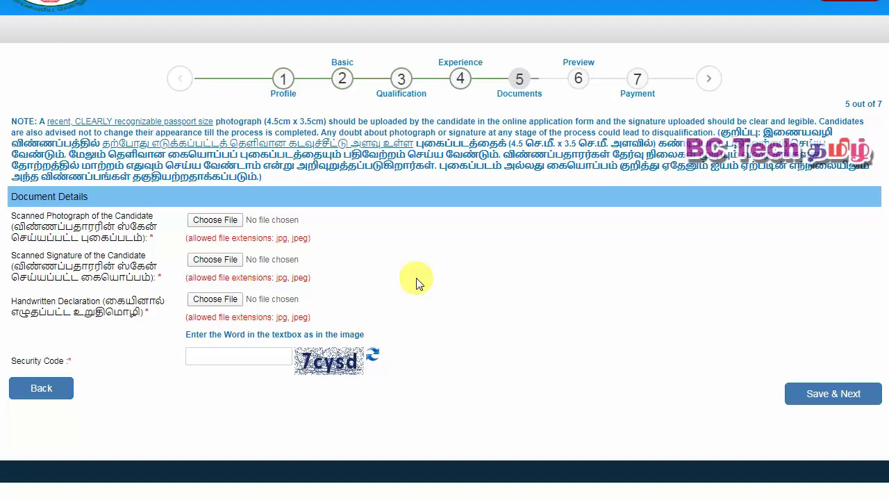
{"action": "left_click_drag", "start_coordinate": [268, 122], "coordinate": [834, 177]}
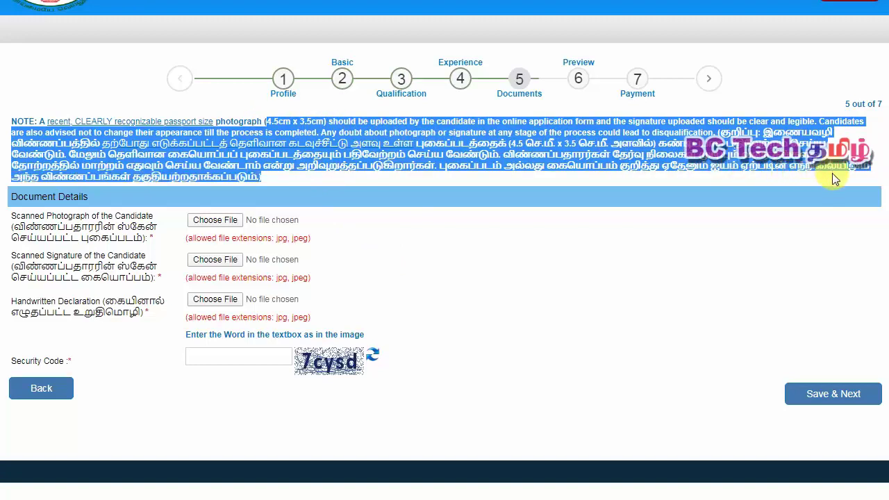
{"action": "left_click", "coordinate": [600, 305]}
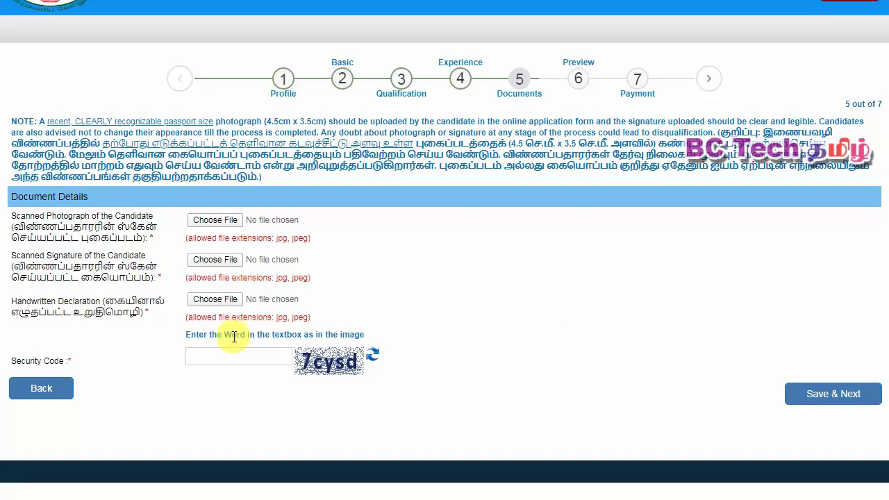
{"action": "left_click", "coordinate": [225, 355]}
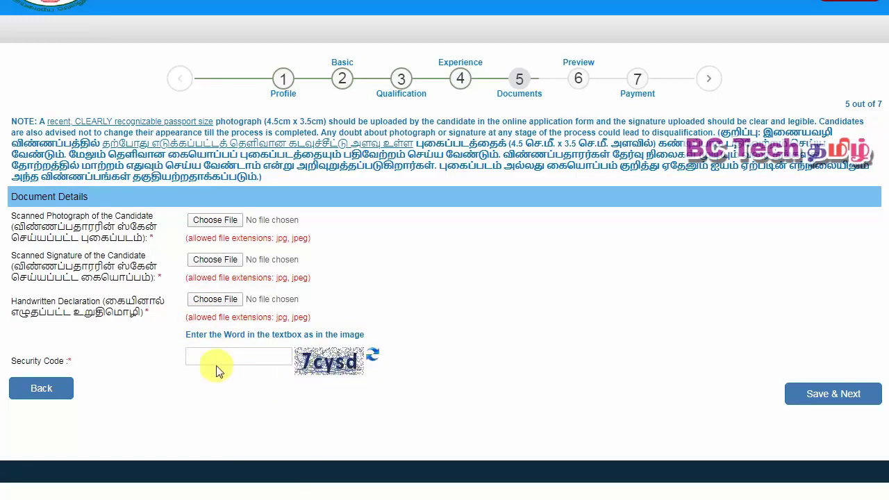